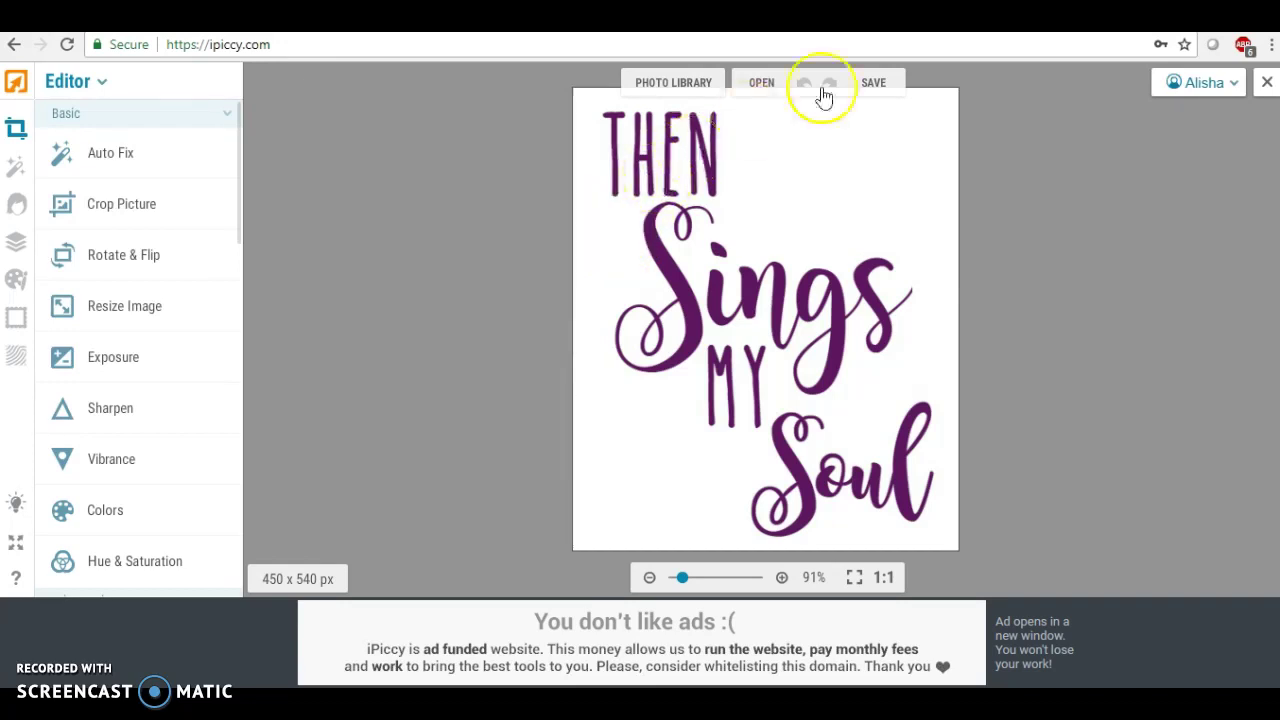
Step: Export the design at Highest quality to the Desktop as soul3.jpg, overwriting the old soul3.jpg
{"action": "left_click", "coordinate": [873, 88]}
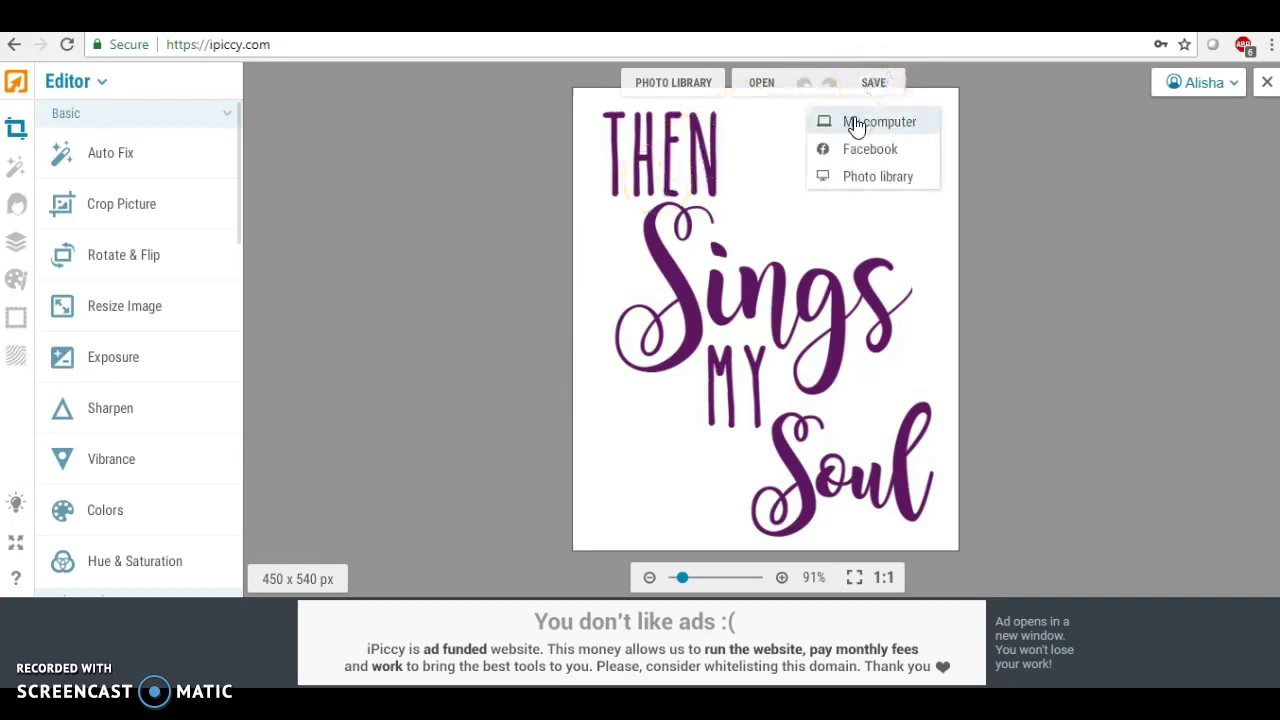
{"action": "left_click", "coordinate": [857, 124]}
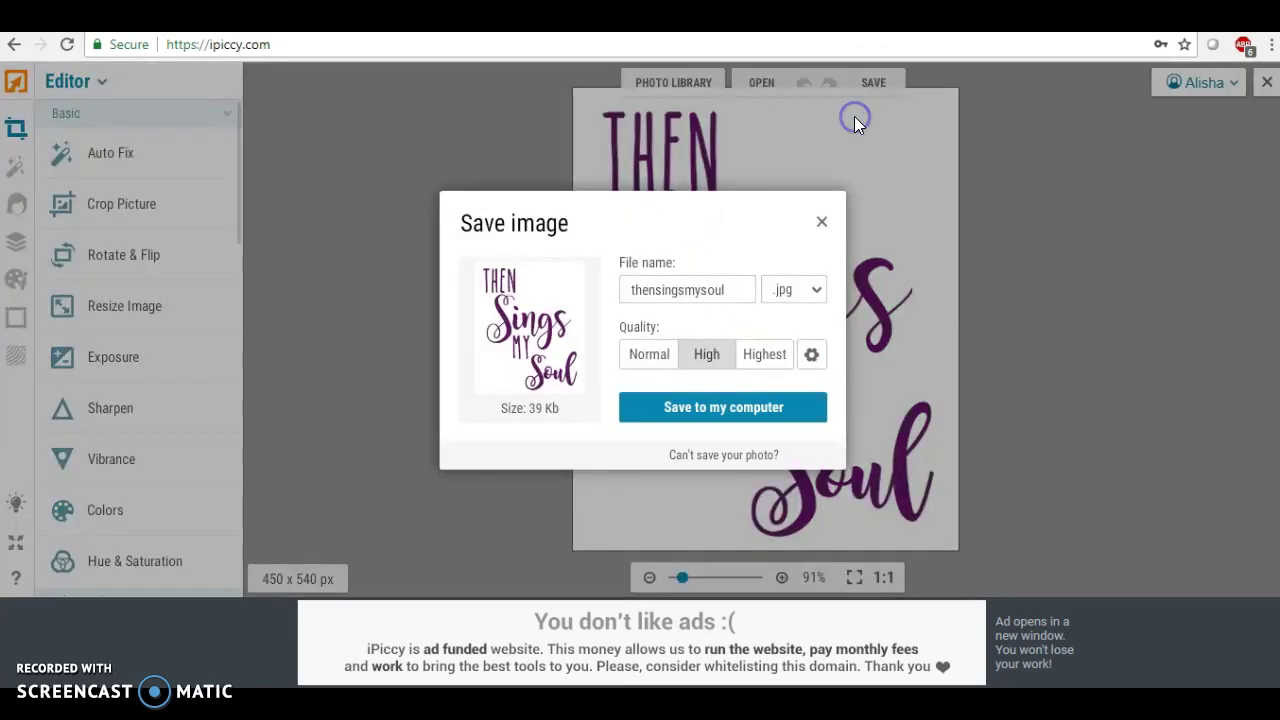
{"action": "left_click", "coordinate": [753, 360]}
{"action": "left_click", "coordinate": [700, 410]}
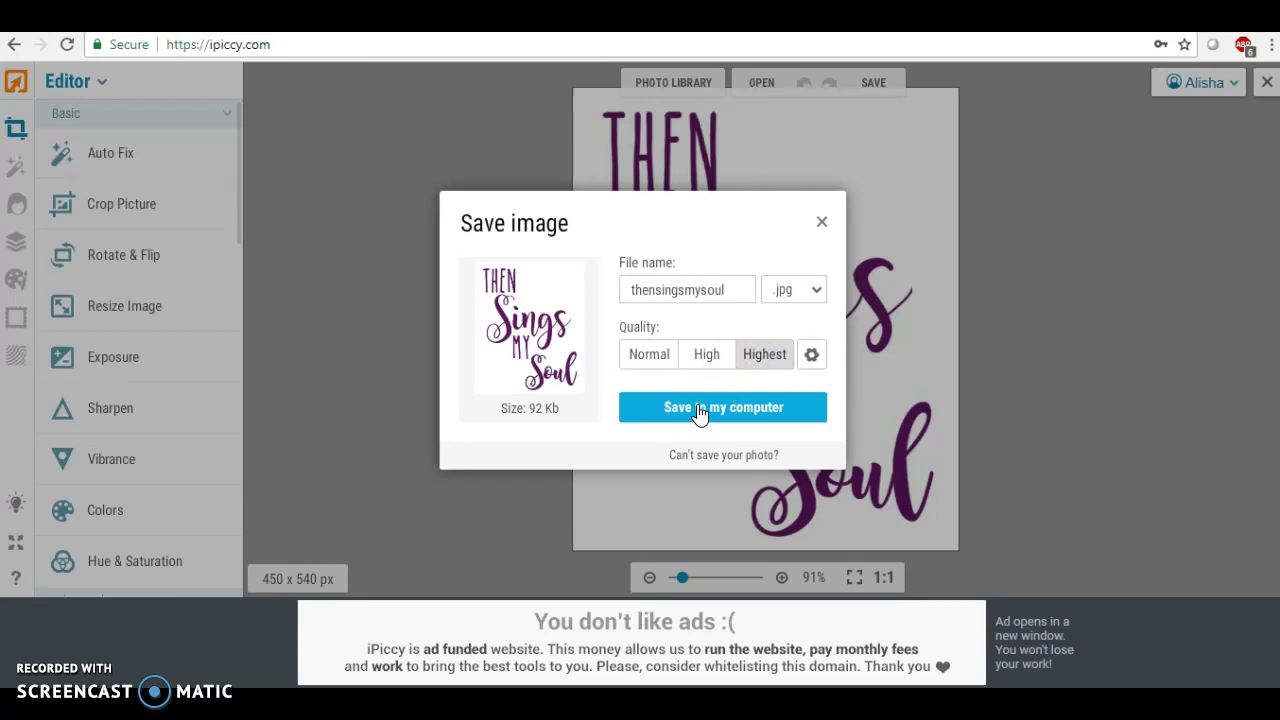
{"action": "left_click", "coordinate": [699, 408]}
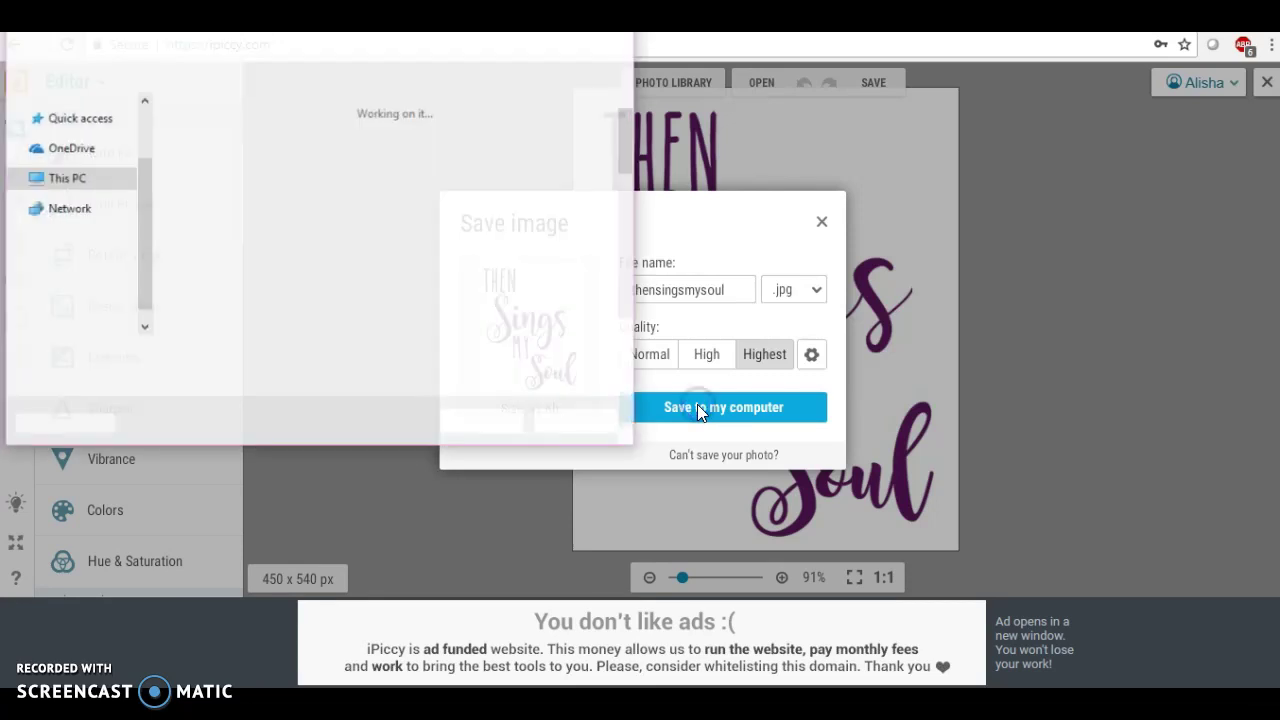
{"action": "type", "text": "sou"}
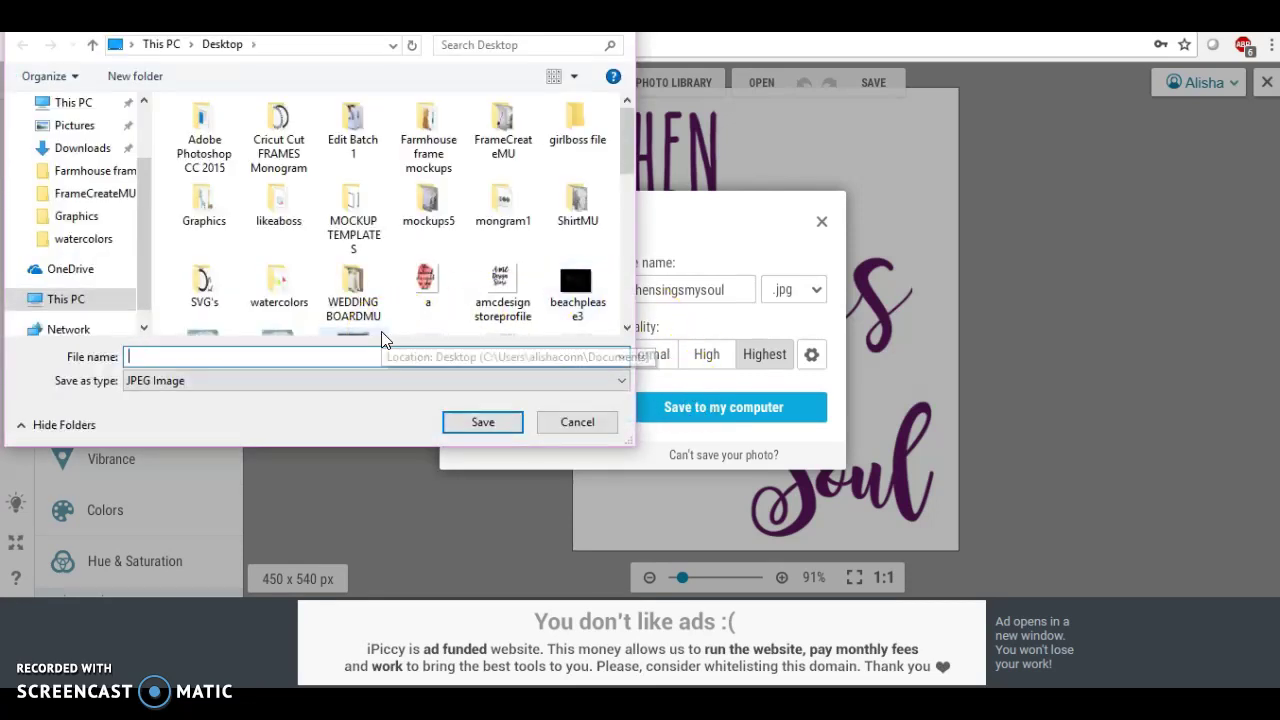
{"action": "type", "text": "l3"}
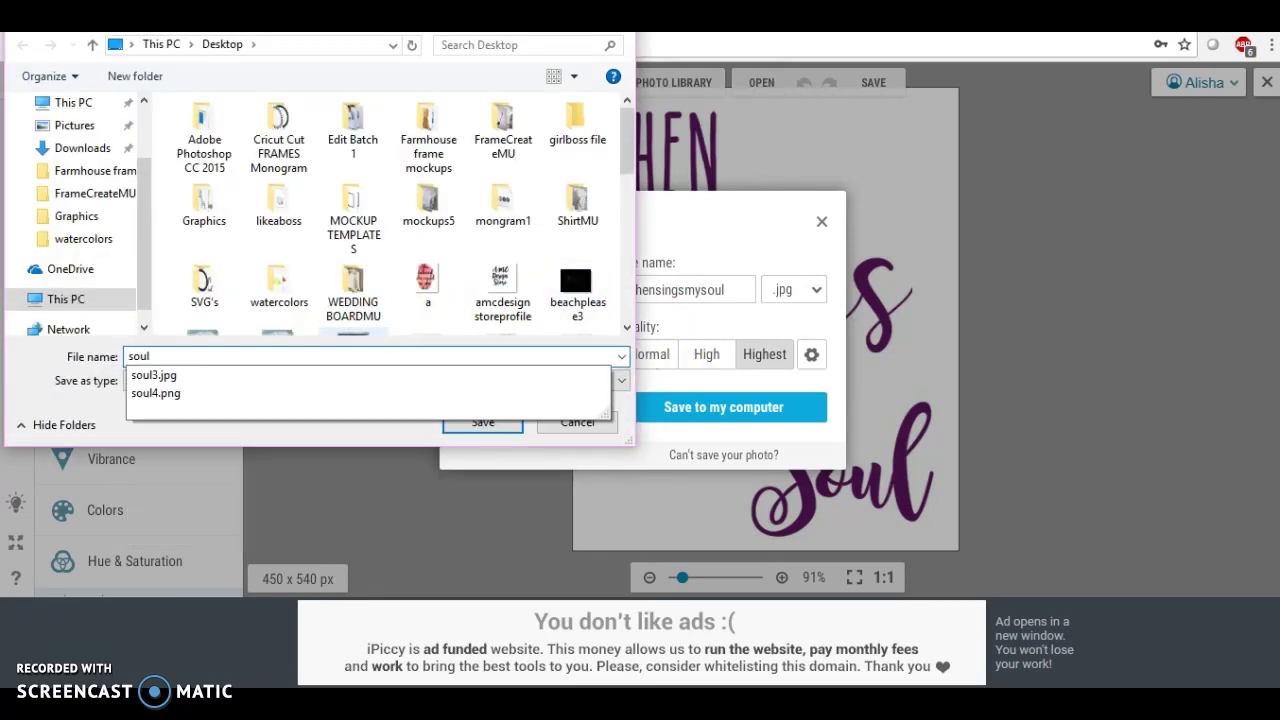
{"action": "left_click", "coordinate": [472, 424]}
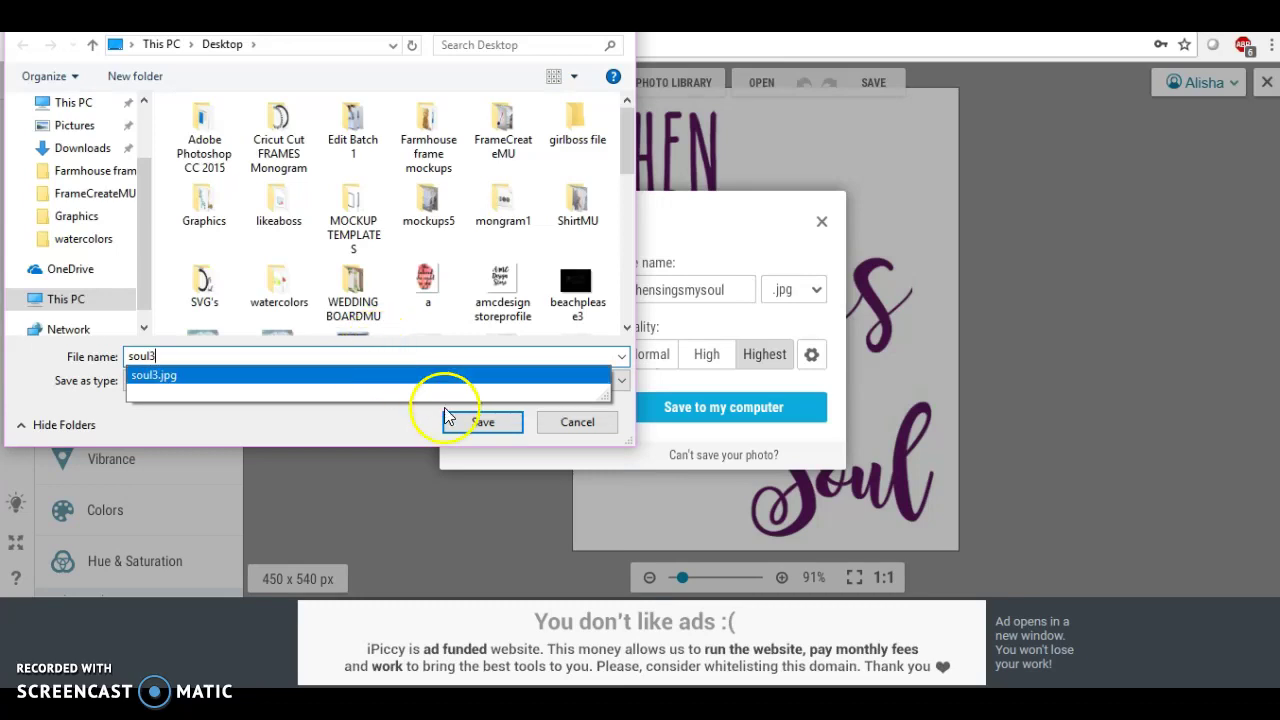
{"action": "left_click", "coordinate": [698, 358]}
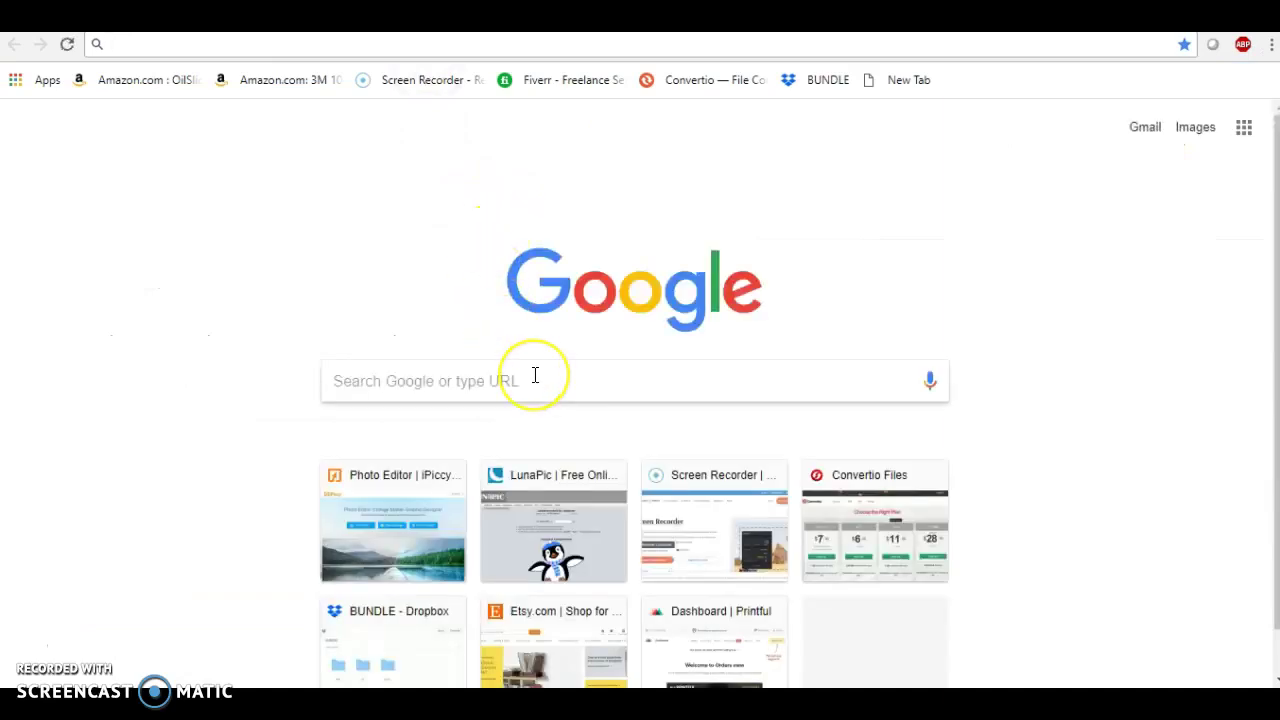
Step: Open LunaPic and close its previously loaded image, confirming the deletion
{"action": "left_click", "coordinate": [515, 483]}
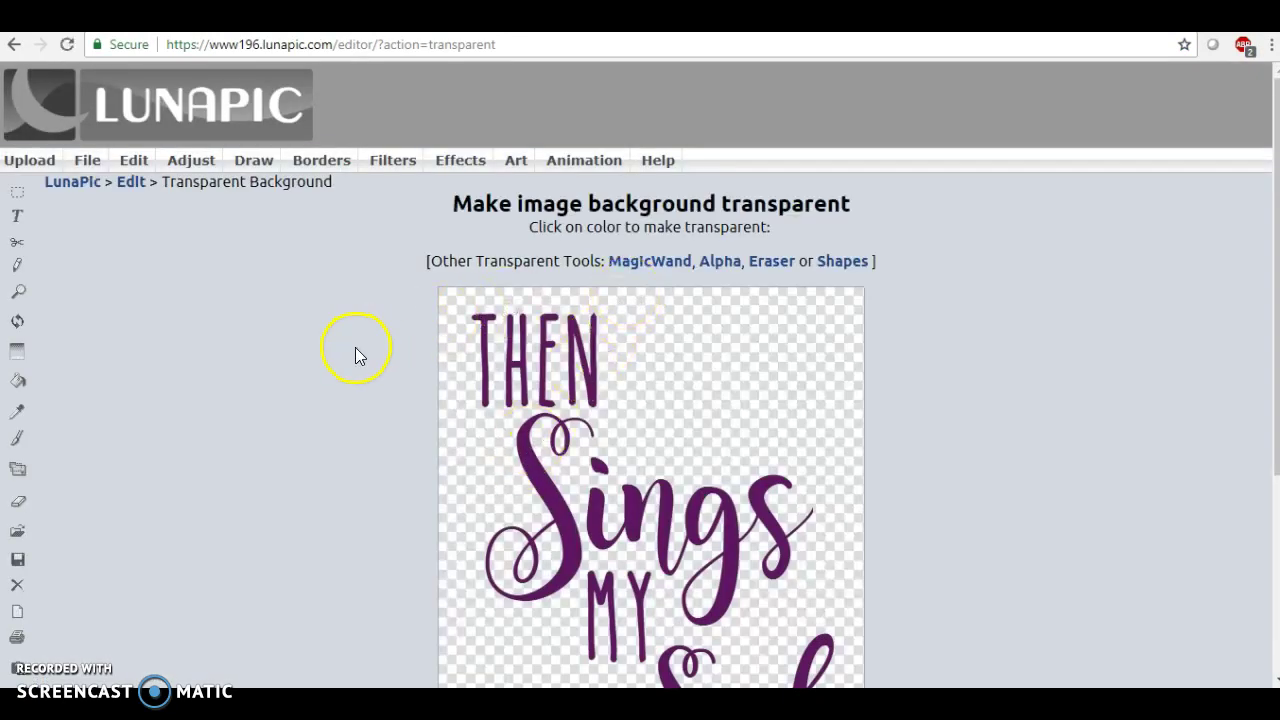
{"action": "mouse_move", "coordinate": [87, 160]}
{"action": "left_click", "coordinate": [100, 202]}
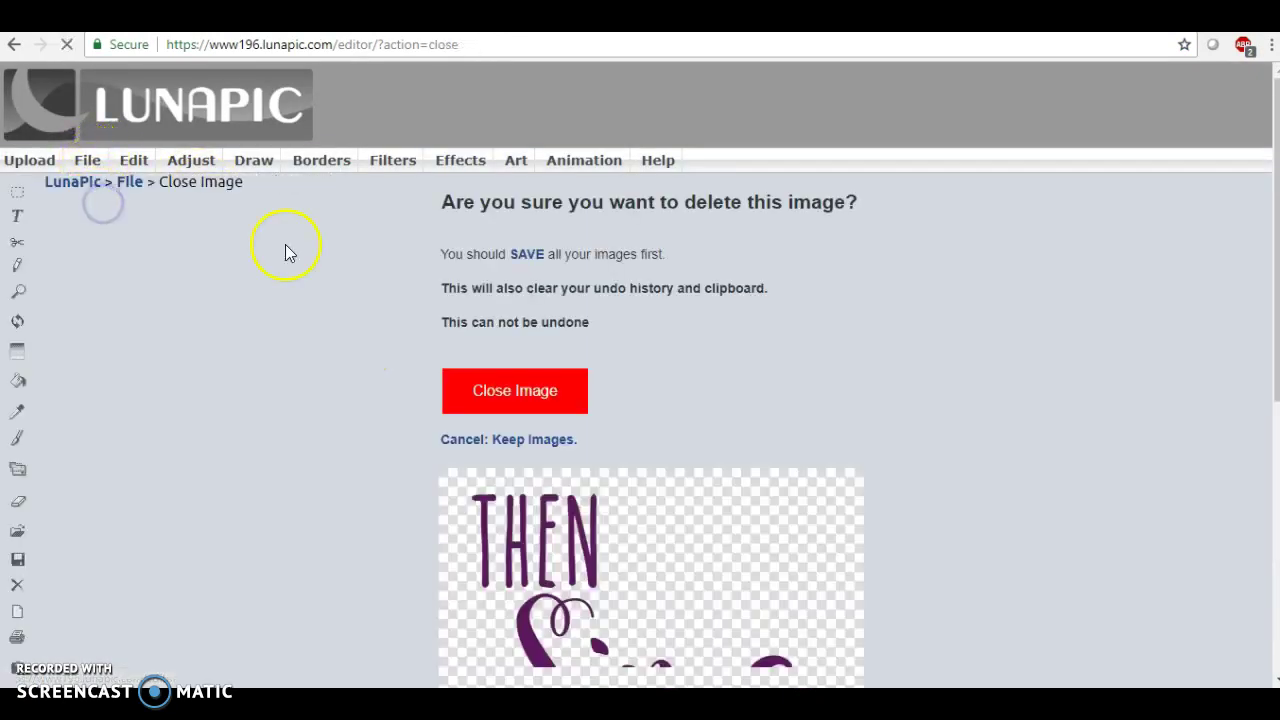
{"action": "left_click", "coordinate": [491, 388]}
{"action": "mouse_move", "coordinate": [113, 148]}
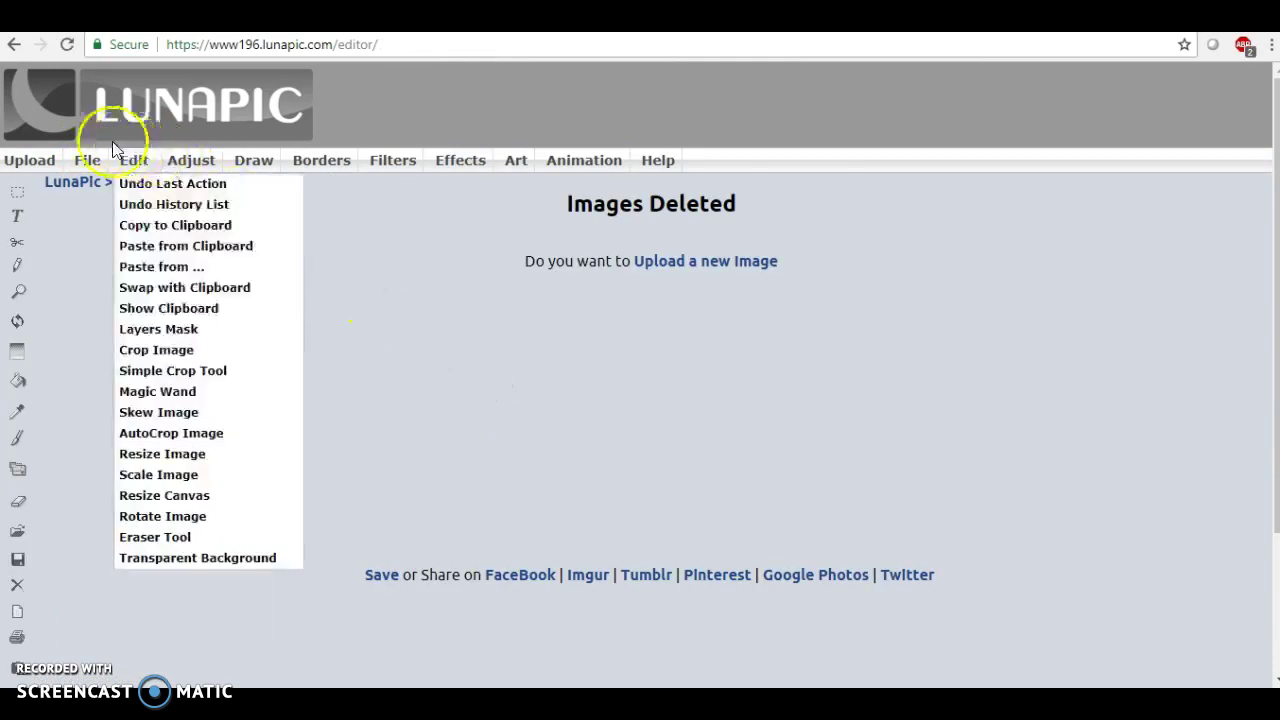
{"action": "left_click", "coordinate": [229, 204]}
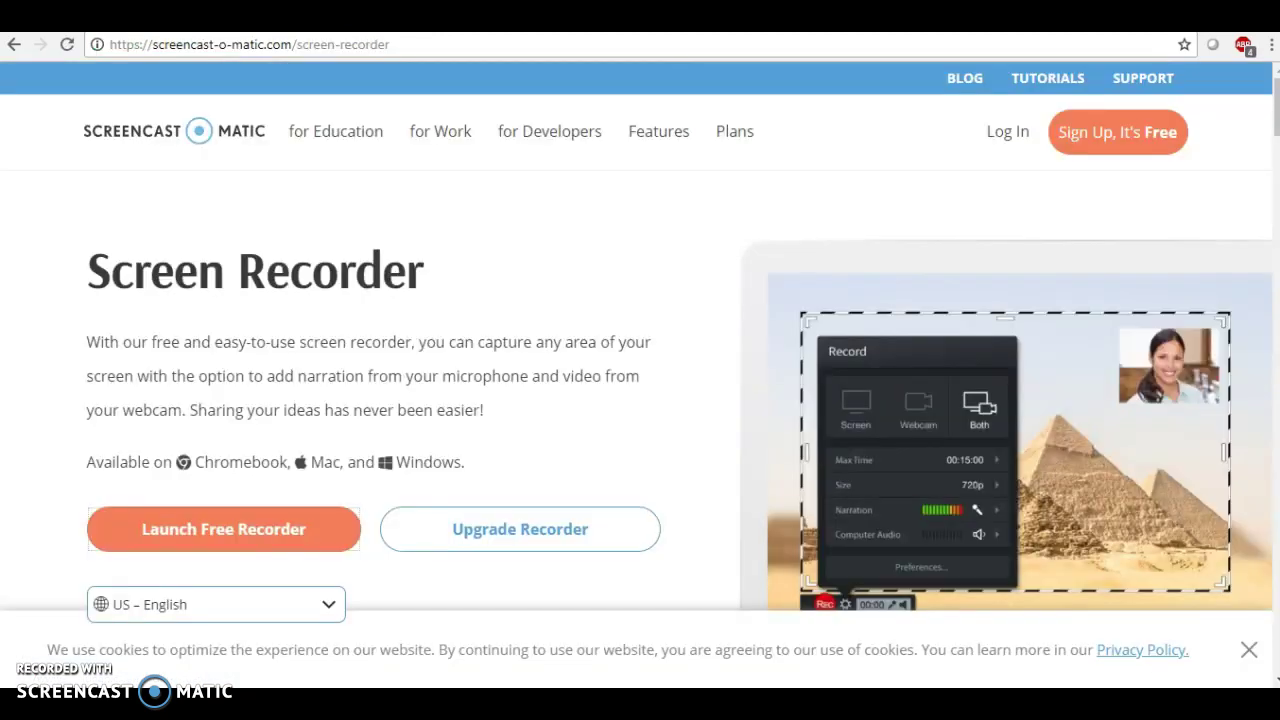
{"action": "key", "text": "ctrl+t"}
Step: Upload soul3.jpg from the Desktop into LunaPic's Transparent Background tool
{"action": "left_click", "coordinate": [528, 473]}
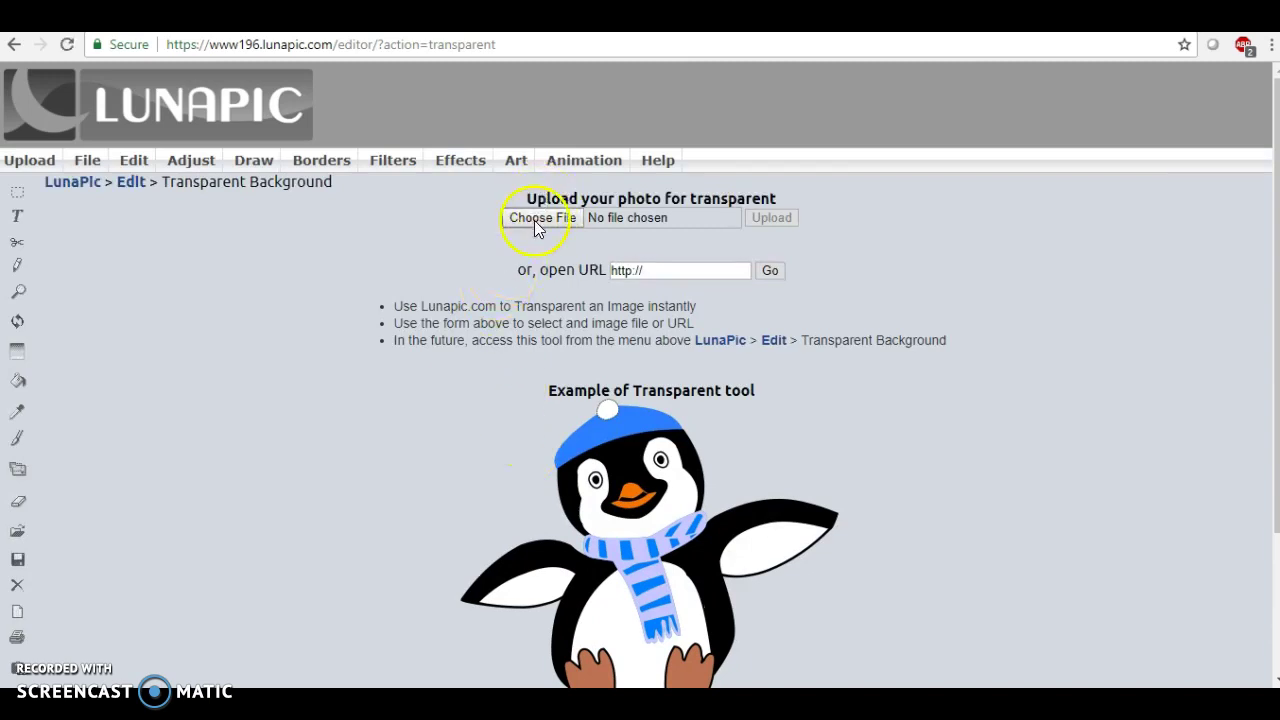
{"action": "left_click", "coordinate": [534, 220]}
{"action": "scroll", "coordinate": [345, 235], "scroll_direction": "down", "scroll_amount": 3}
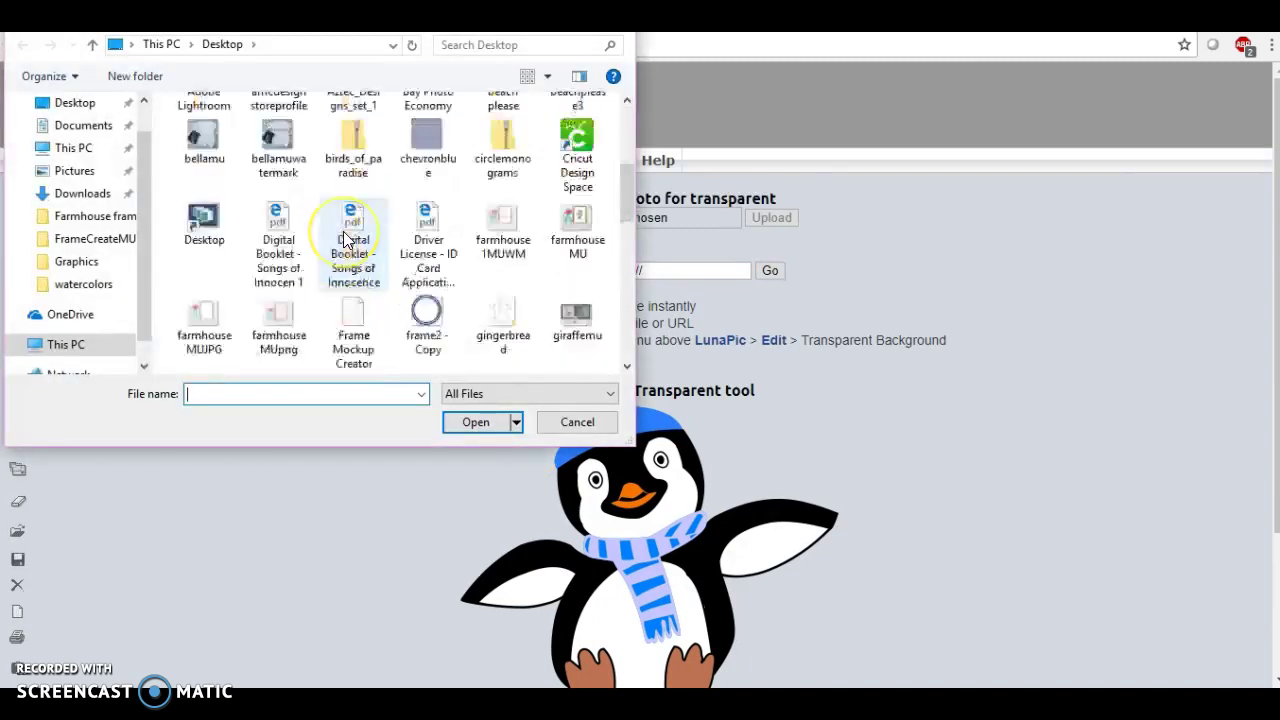
{"action": "scroll", "coordinate": [345, 240], "scroll_direction": "down", "scroll_amount": 2}
{"action": "scroll", "coordinate": [345, 240], "scroll_direction": "down", "scroll_amount": 6}
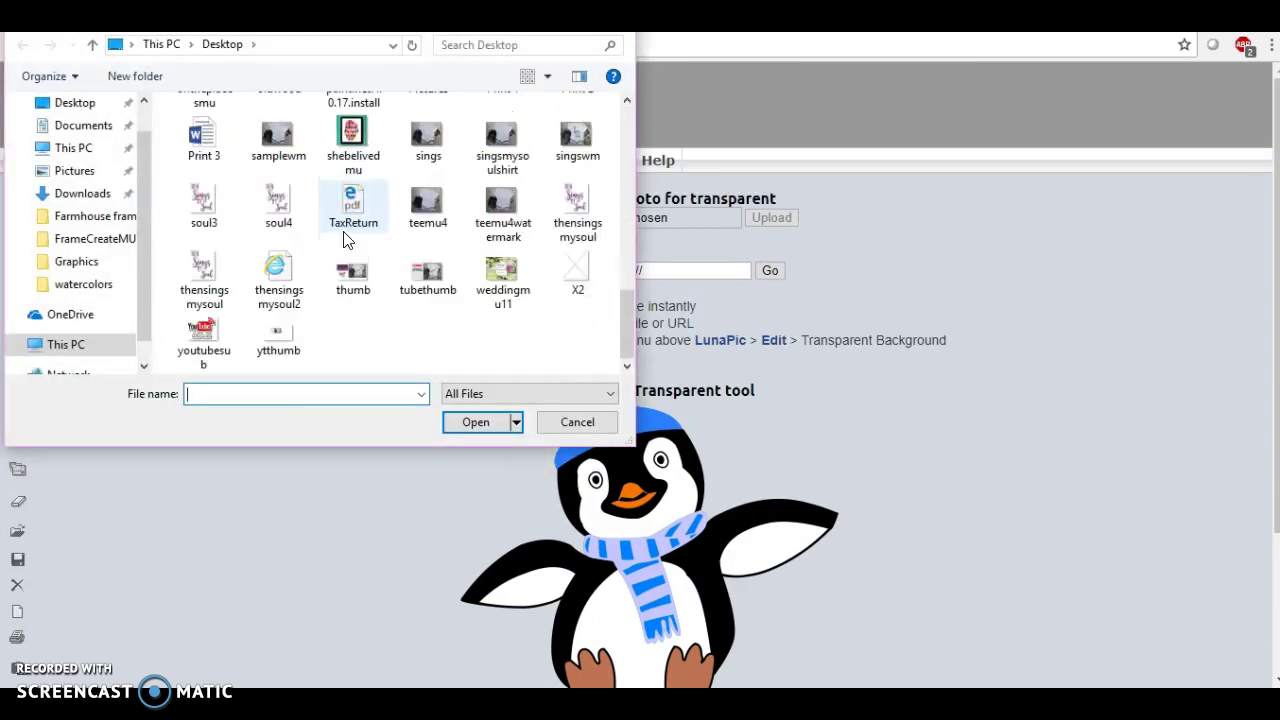
{"action": "scroll", "coordinate": [345, 240], "scroll_direction": "up", "scroll_amount": 5}
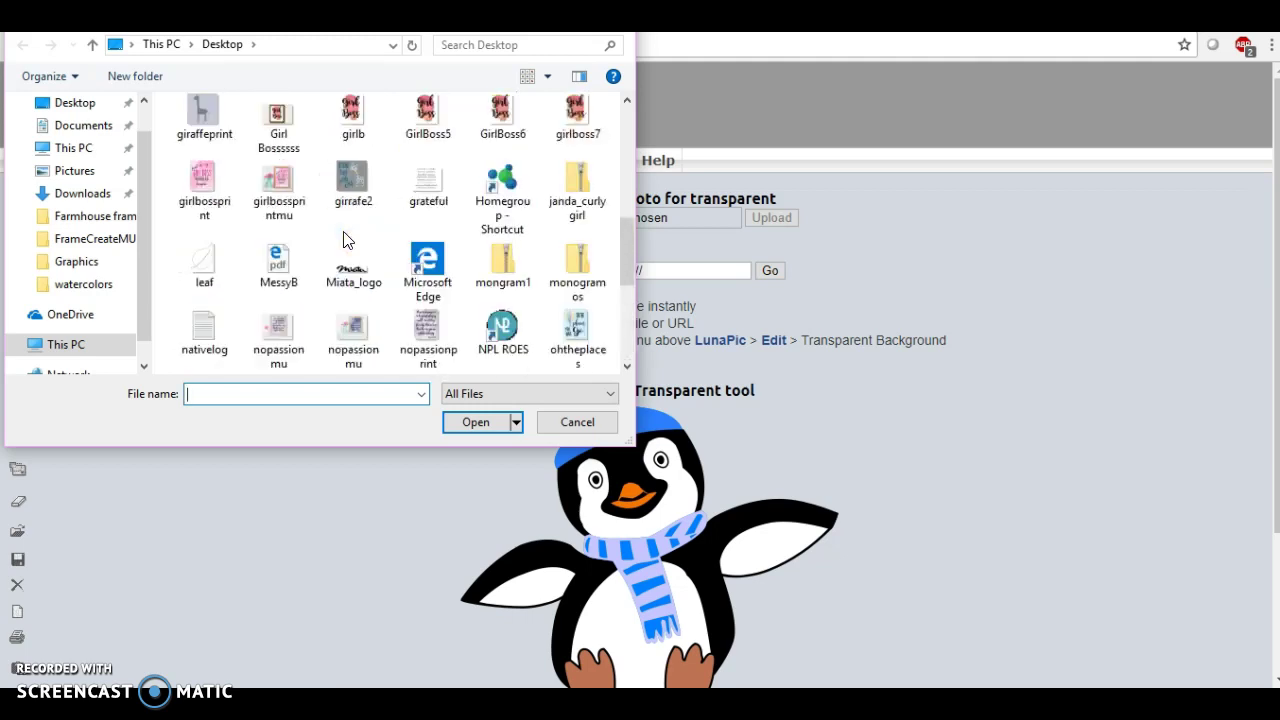
{"action": "scroll", "coordinate": [343, 238], "scroll_direction": "down", "scroll_amount": 3}
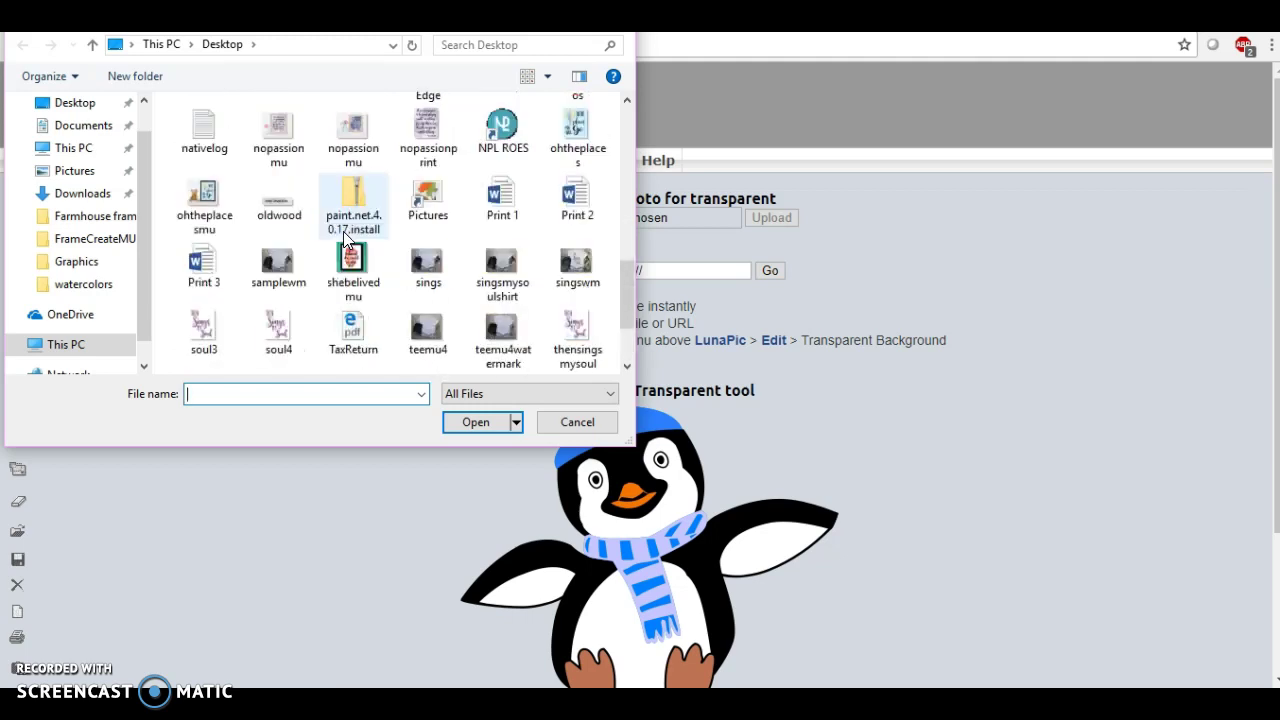
{"action": "double_click", "coordinate": [204, 319]}
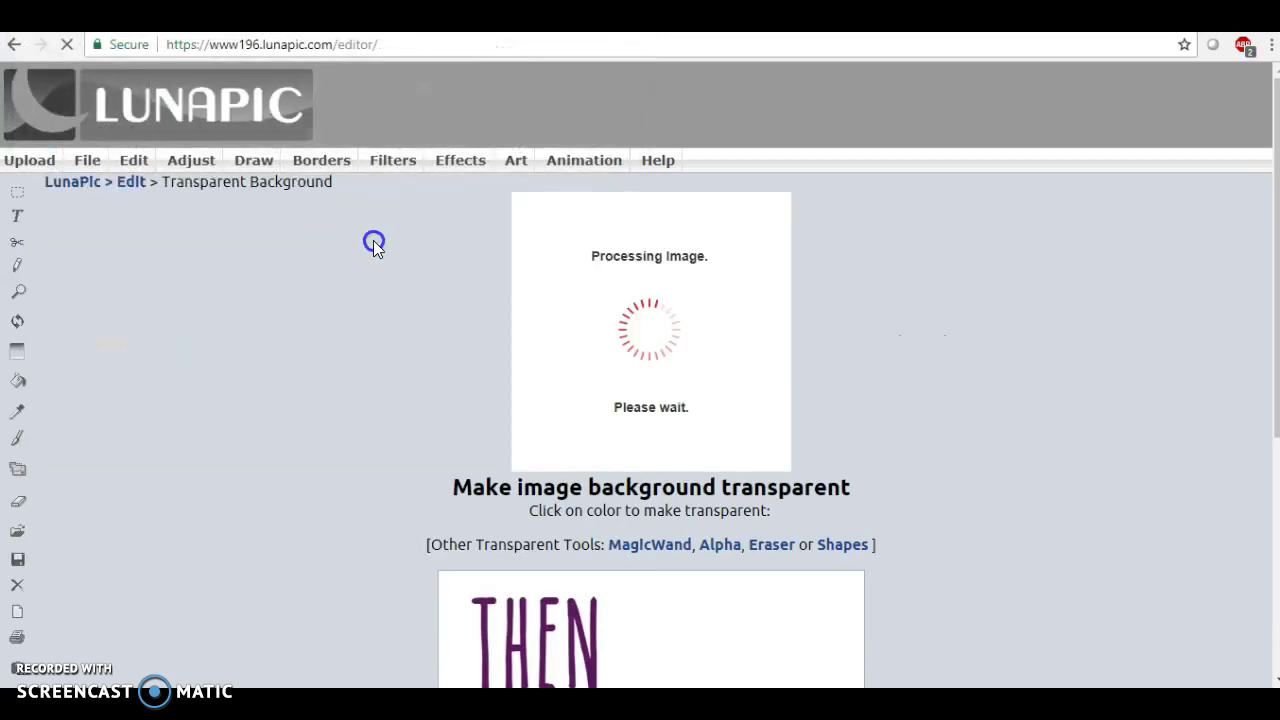
{"action": "scroll", "coordinate": [337, 320], "scroll_direction": "down", "scroll_amount": 2}
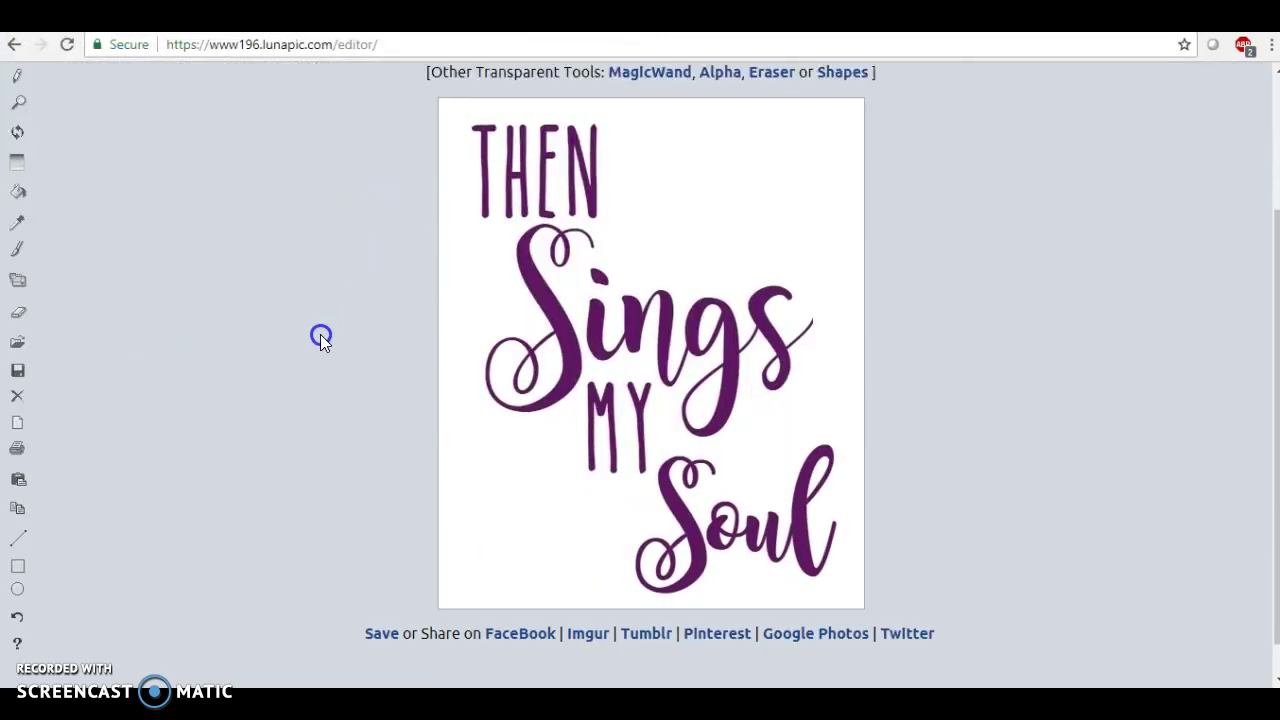
{"action": "scroll", "coordinate": [320, 316], "scroll_direction": "up", "scroll_amount": 2}
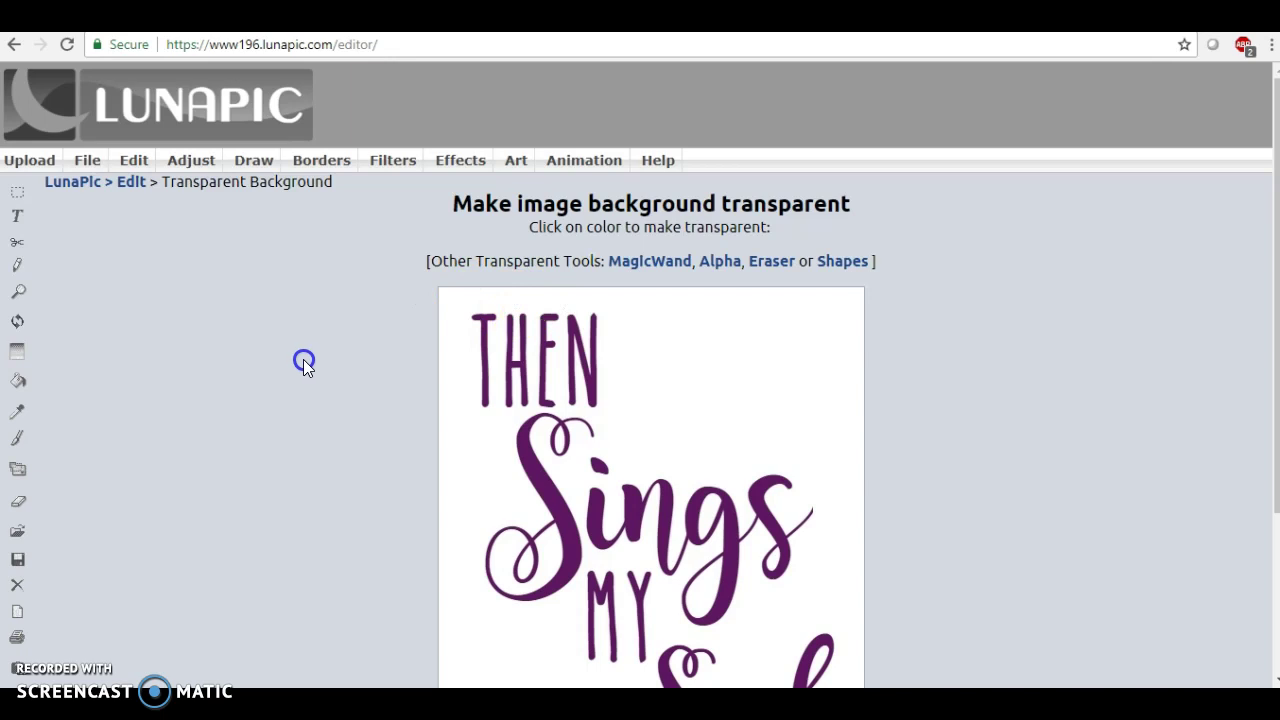
{"action": "scroll", "coordinate": [304, 364], "scroll_direction": "down", "scroll_amount": 1}
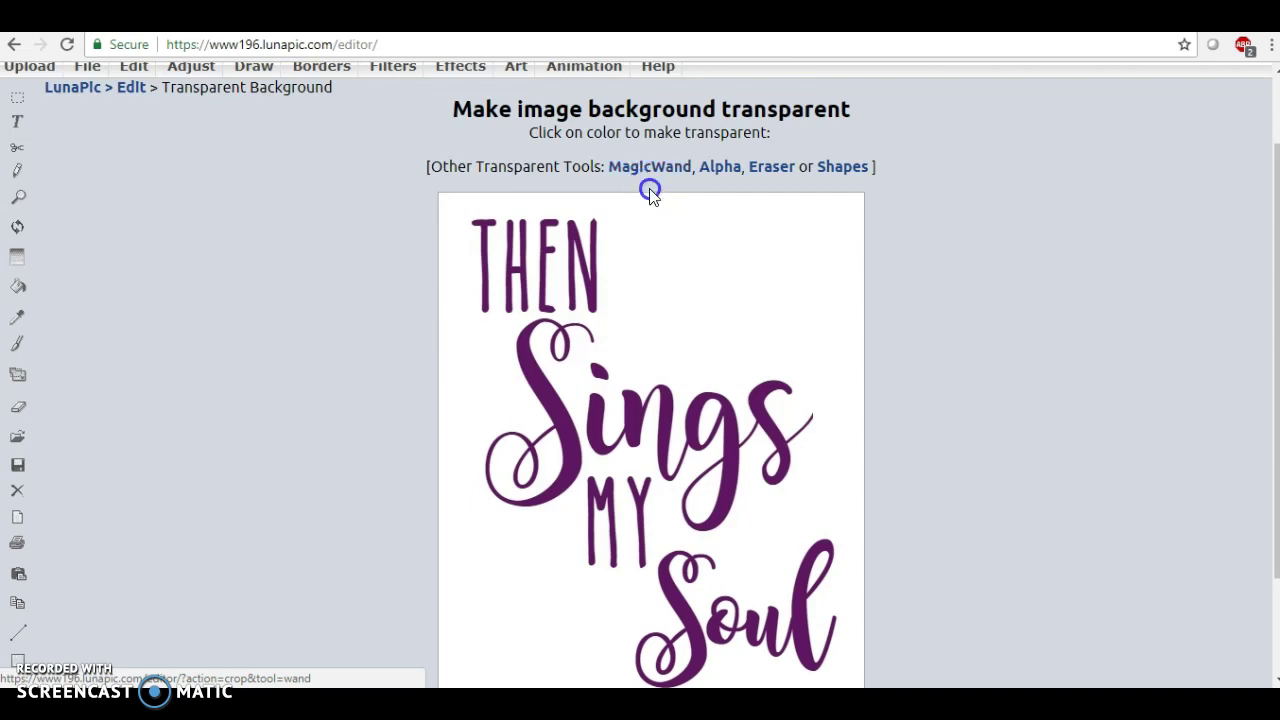
{"action": "scroll", "coordinate": [712, 303], "scroll_direction": "down", "scroll_amount": 1}
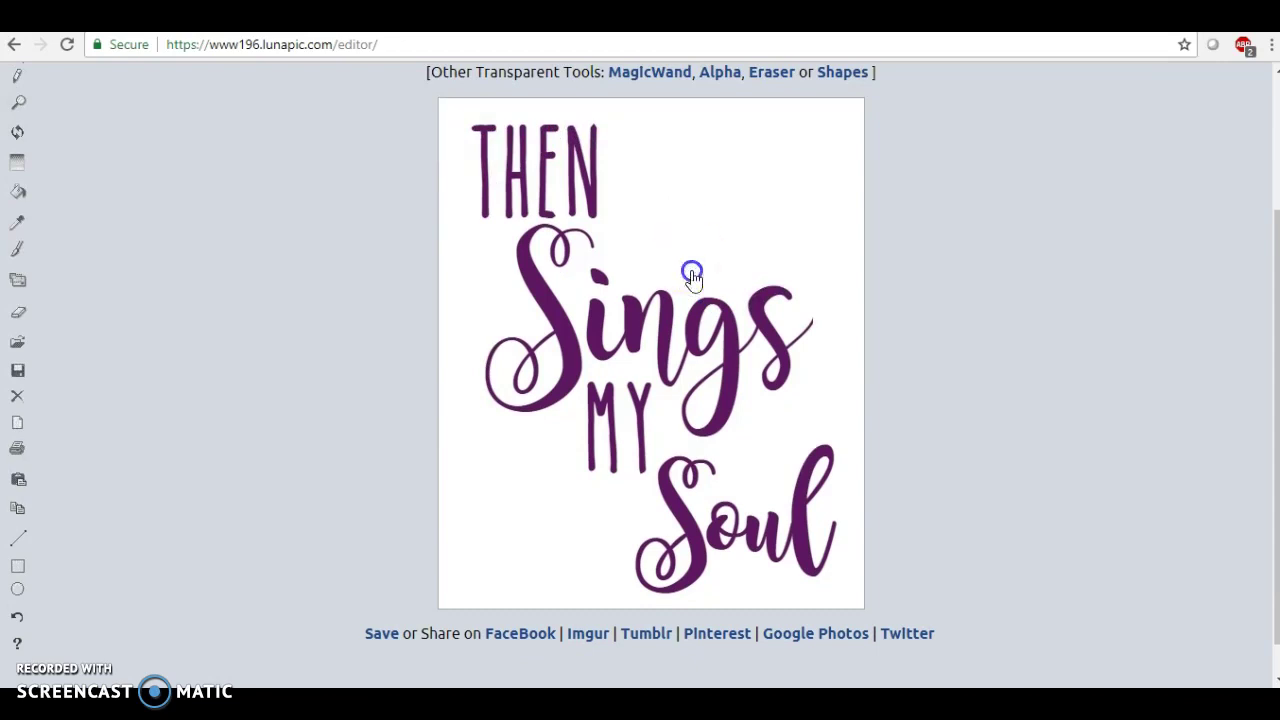
Step: Pick the white background as the colour to remove and apply, leaving only the purple lettering
{"action": "left_click", "coordinate": [530, 272]}
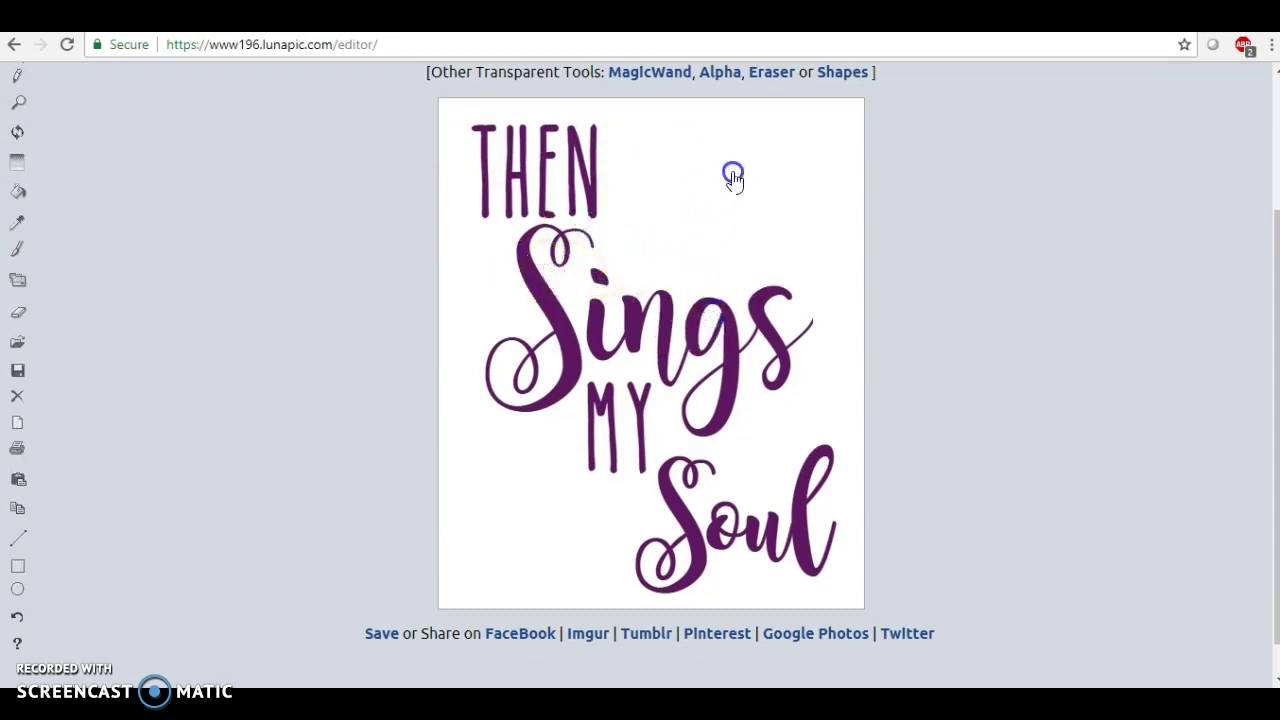
{"action": "left_click", "coordinate": [715, 203]}
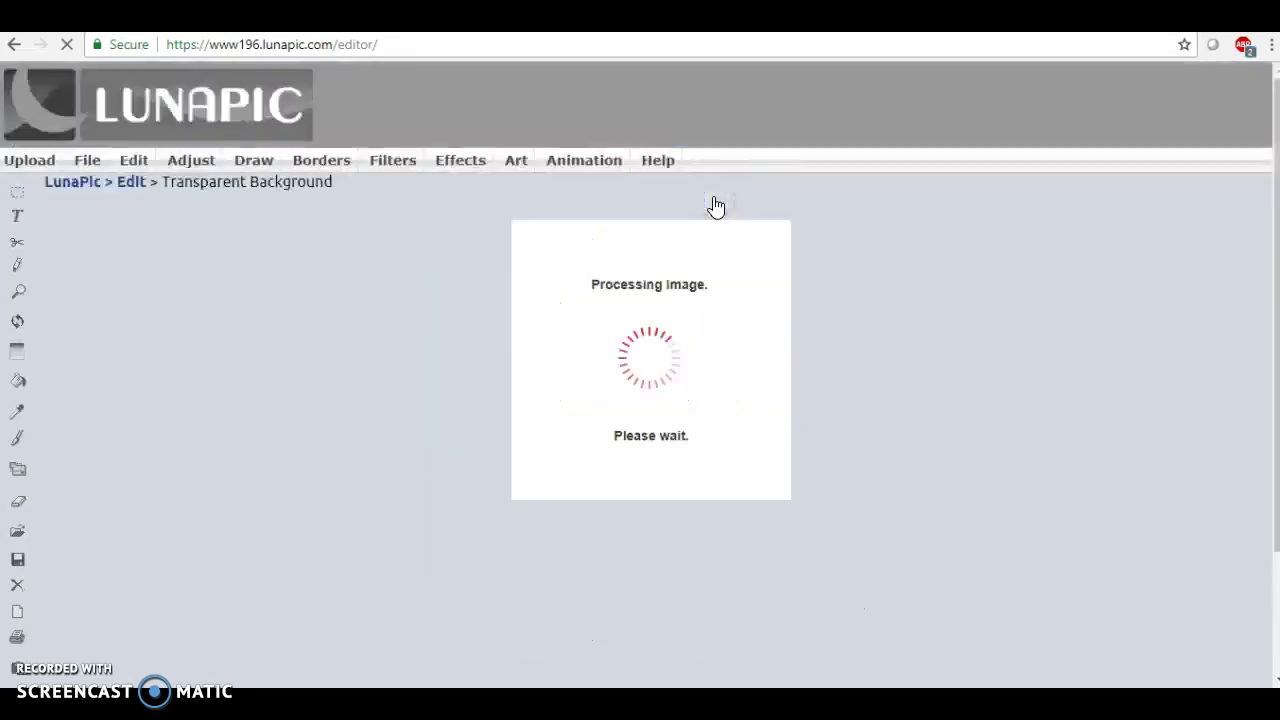
{"action": "scroll", "coordinate": [760, 290], "scroll_direction": "down", "scroll_amount": 4}
{"action": "scroll", "coordinate": [826, 300], "scroll_direction": "up", "scroll_amount": 2}
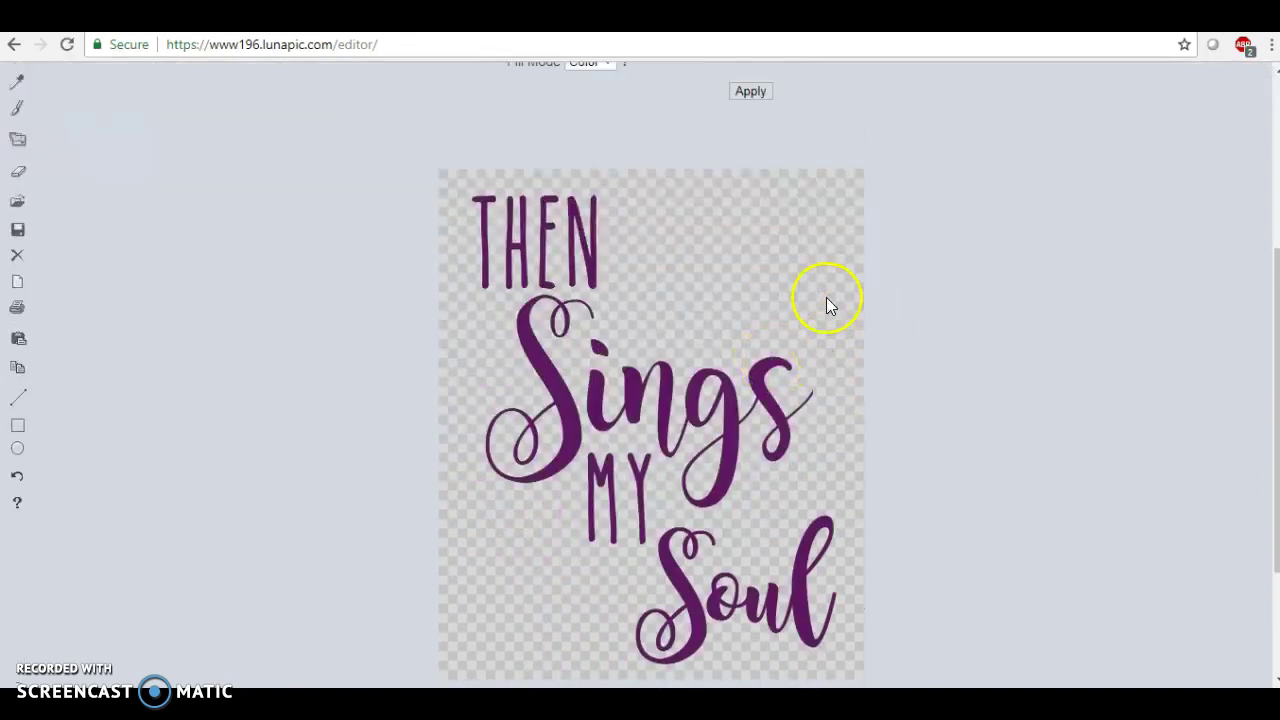
{"action": "left_click", "coordinate": [750, 232]}
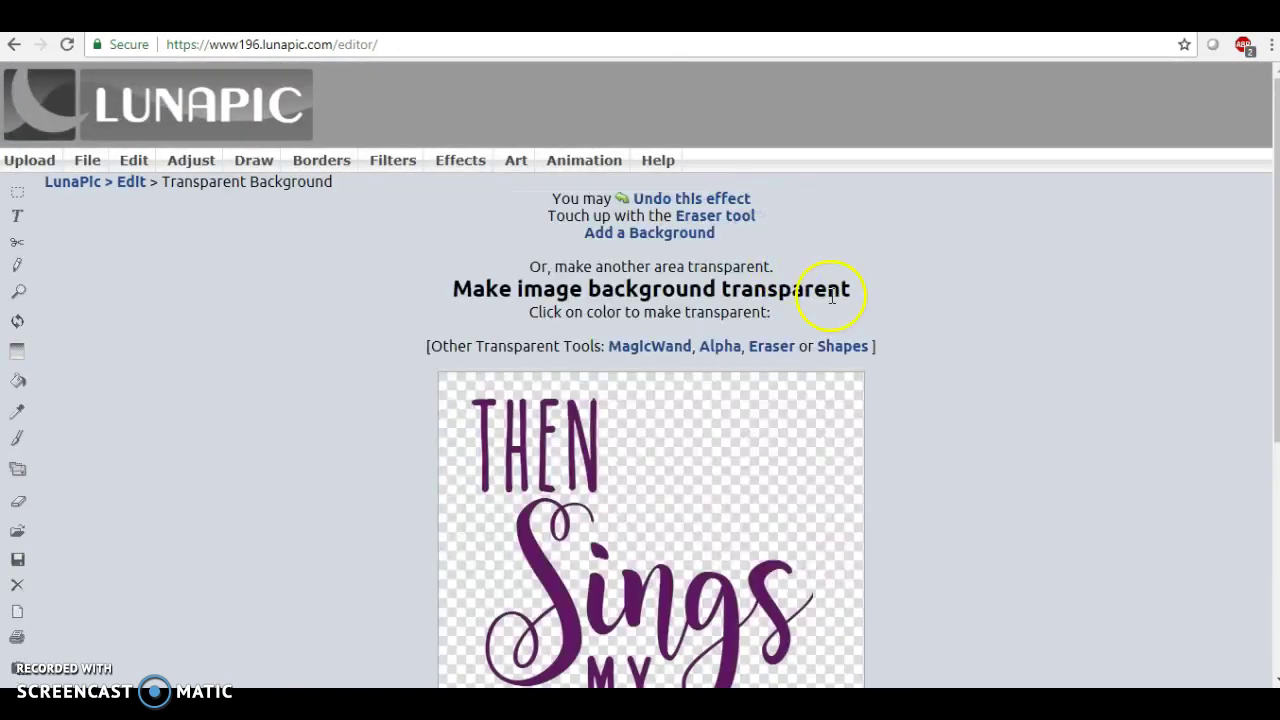
{"action": "scroll", "coordinate": [829, 288], "scroll_direction": "down", "scroll_amount": 3}
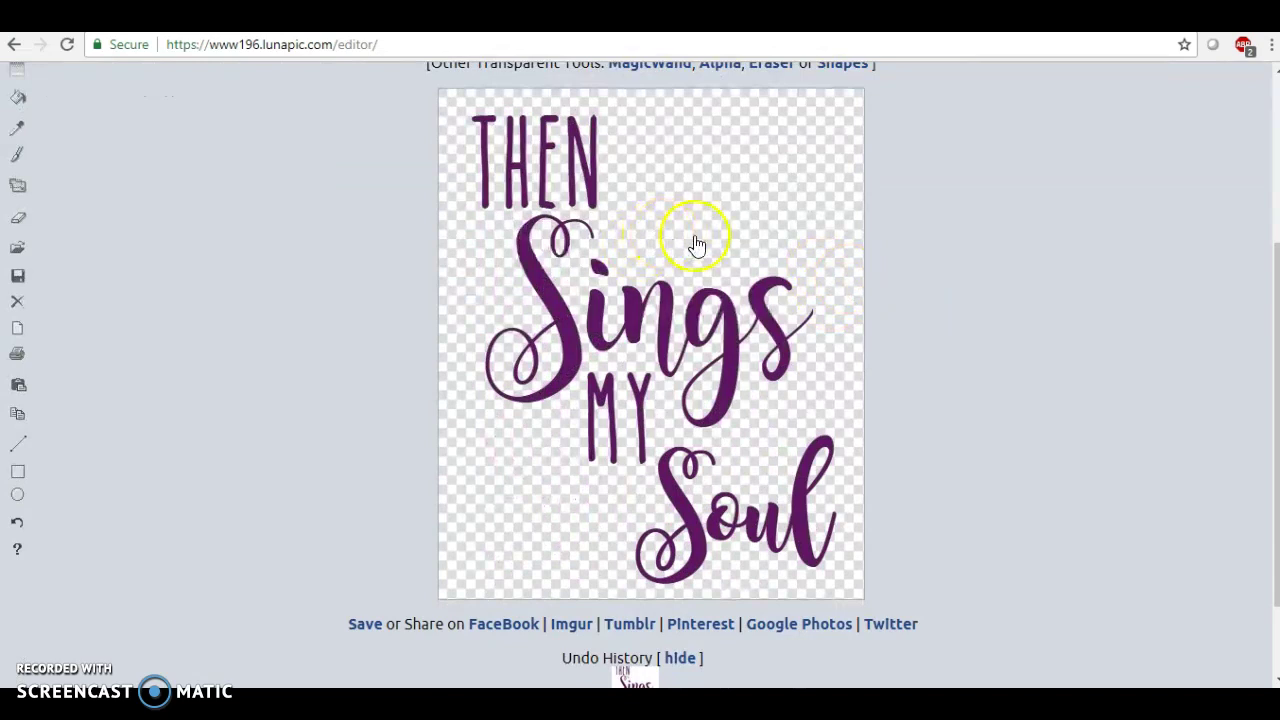
{"action": "scroll", "coordinate": [600, 272], "scroll_direction": "up", "scroll_amount": 3}
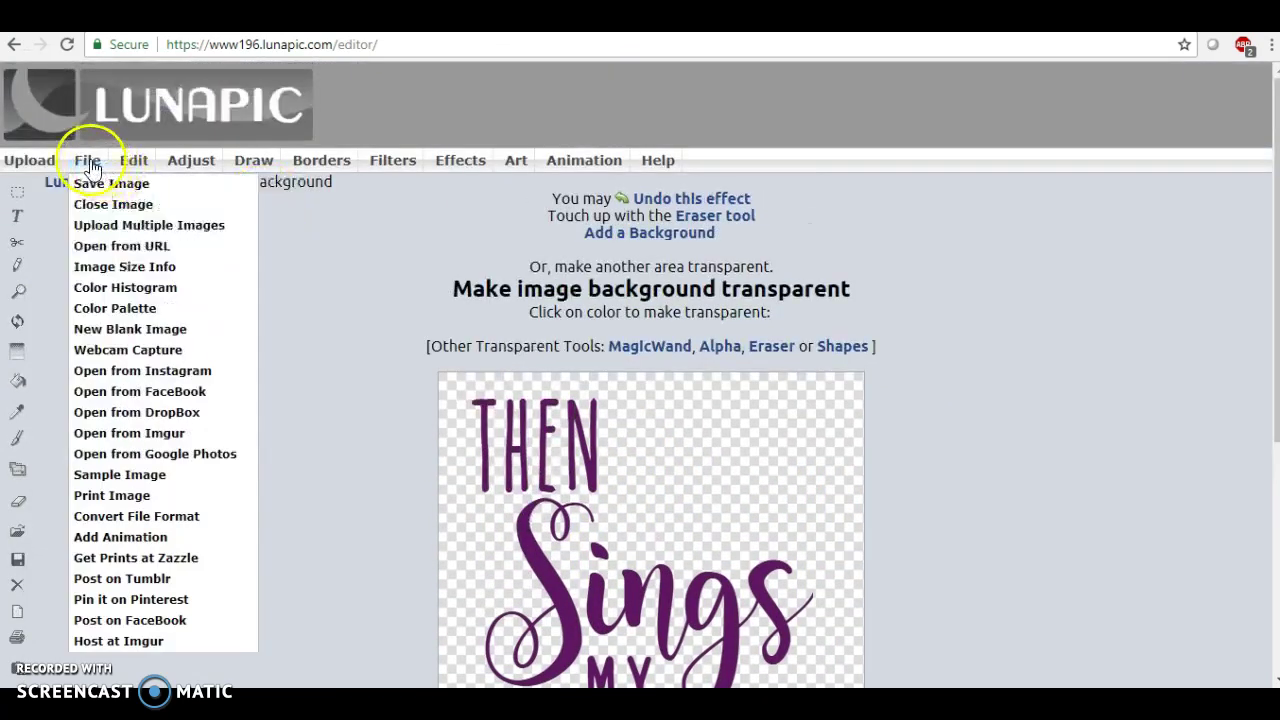
Step: Download the transparent image from LunaPic as imageedit_1_2751407463.png
{"action": "left_click", "coordinate": [95, 182]}
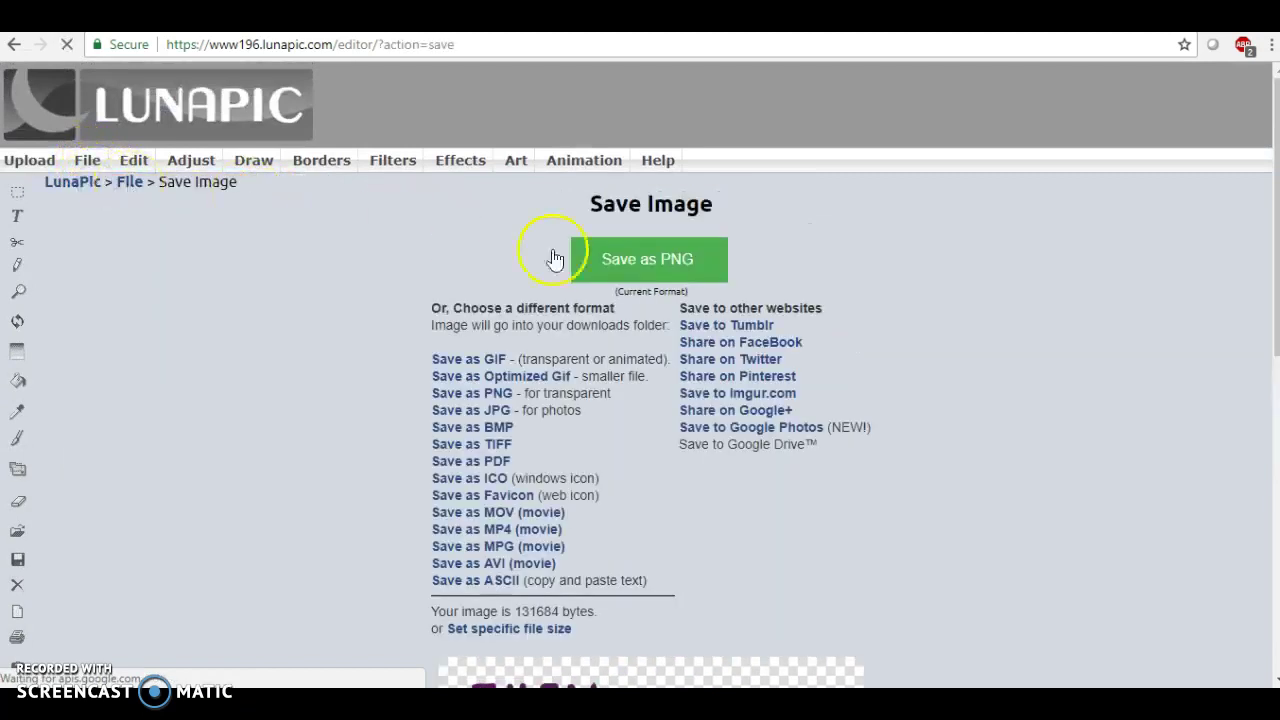
{"action": "left_click", "coordinate": [668, 266]}
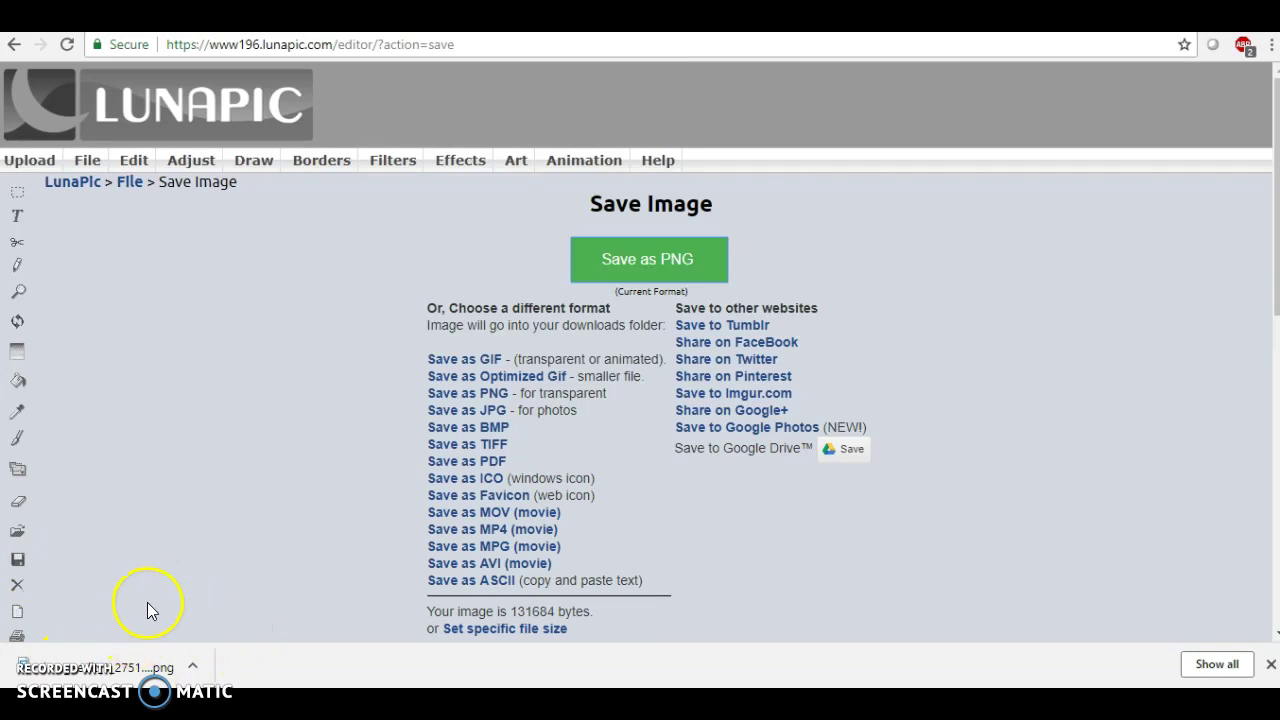
Step: Save a copy of the downloaded PNG to the Desktop as soul4.png, replacing the old file, and close Photos
{"action": "left_click", "coordinate": [117, 672]}
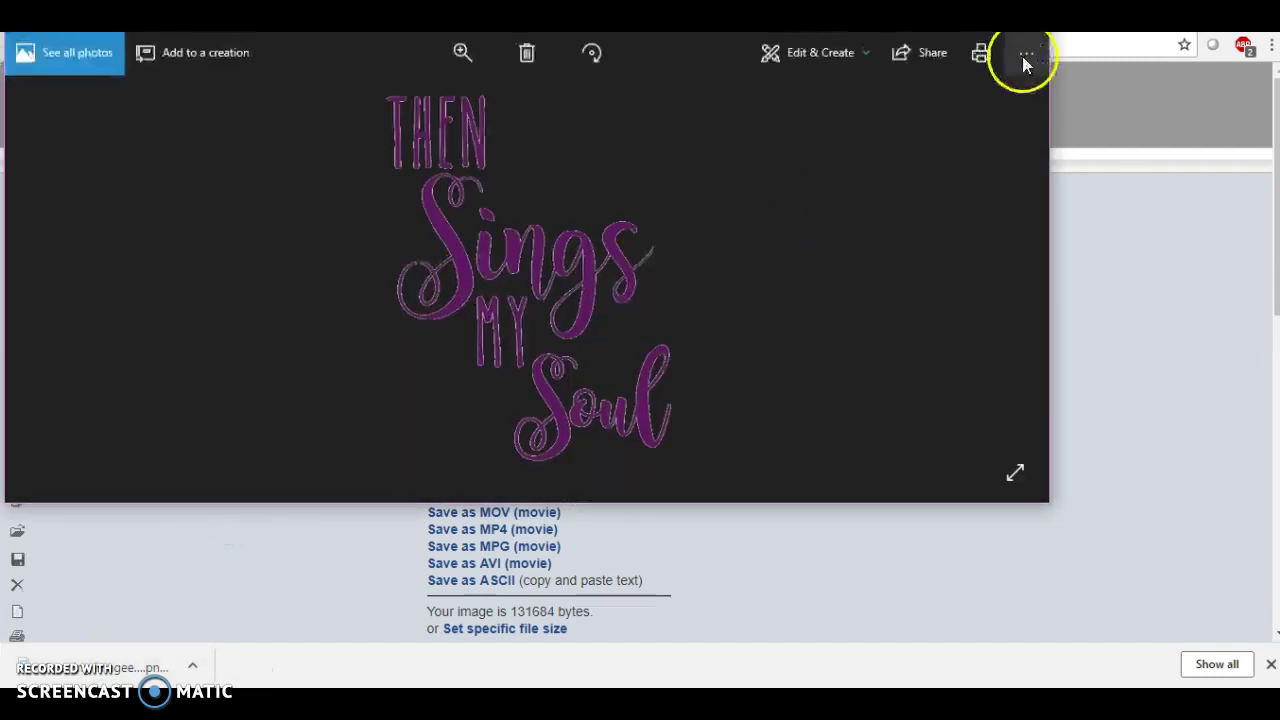
{"action": "left_click", "coordinate": [1022, 56]}
{"action": "left_click", "coordinate": [964, 127]}
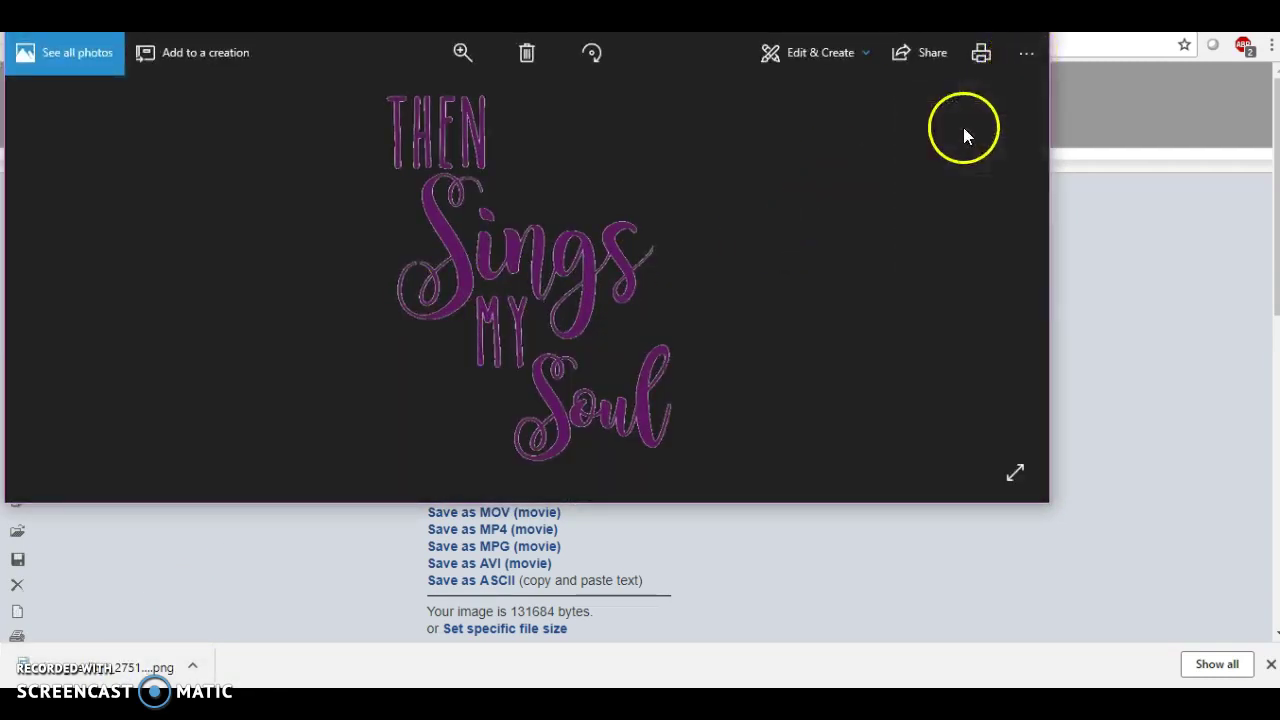
{"action": "key", "text": "BackSpace"}
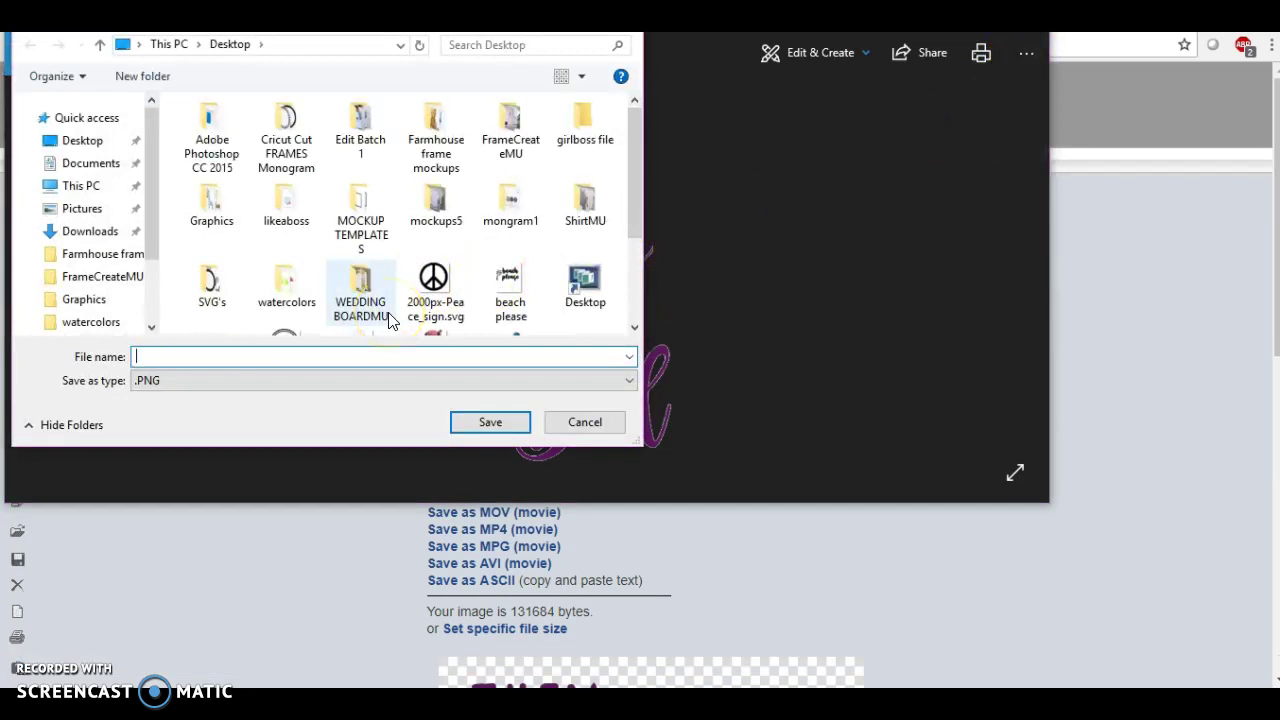
{"action": "type", "text": "soul"}
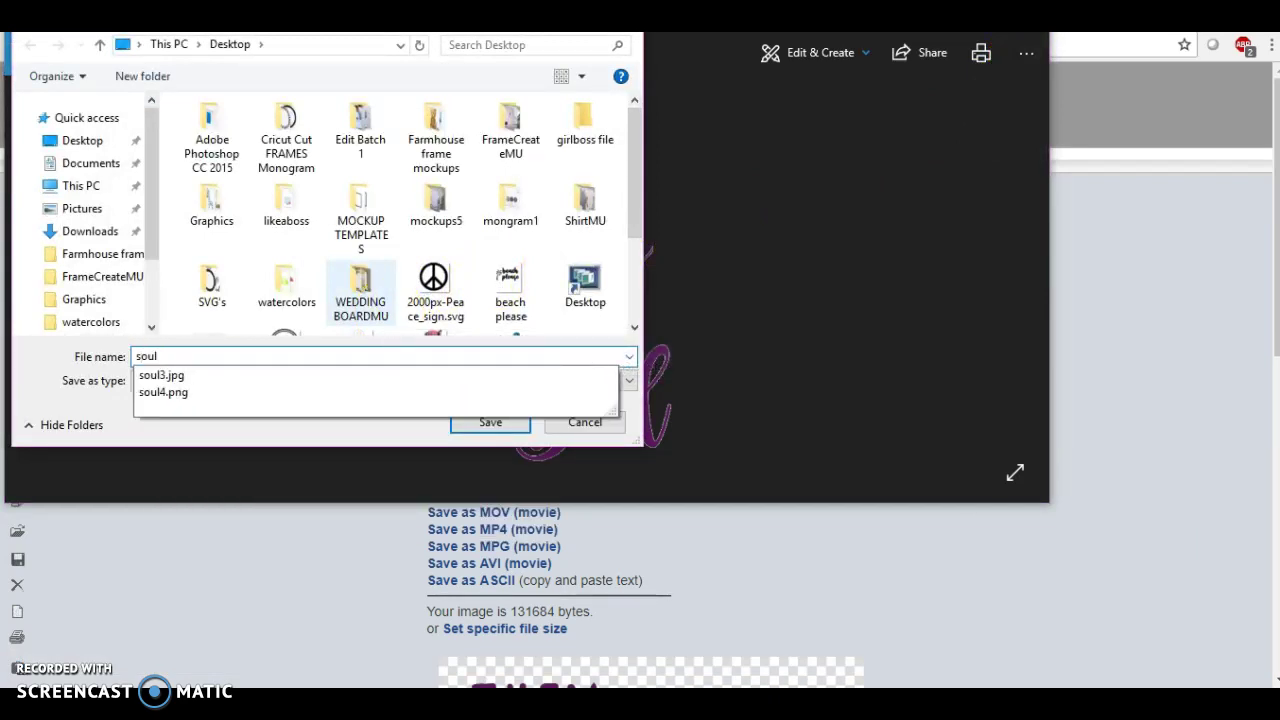
{"action": "type", "text": "4"}
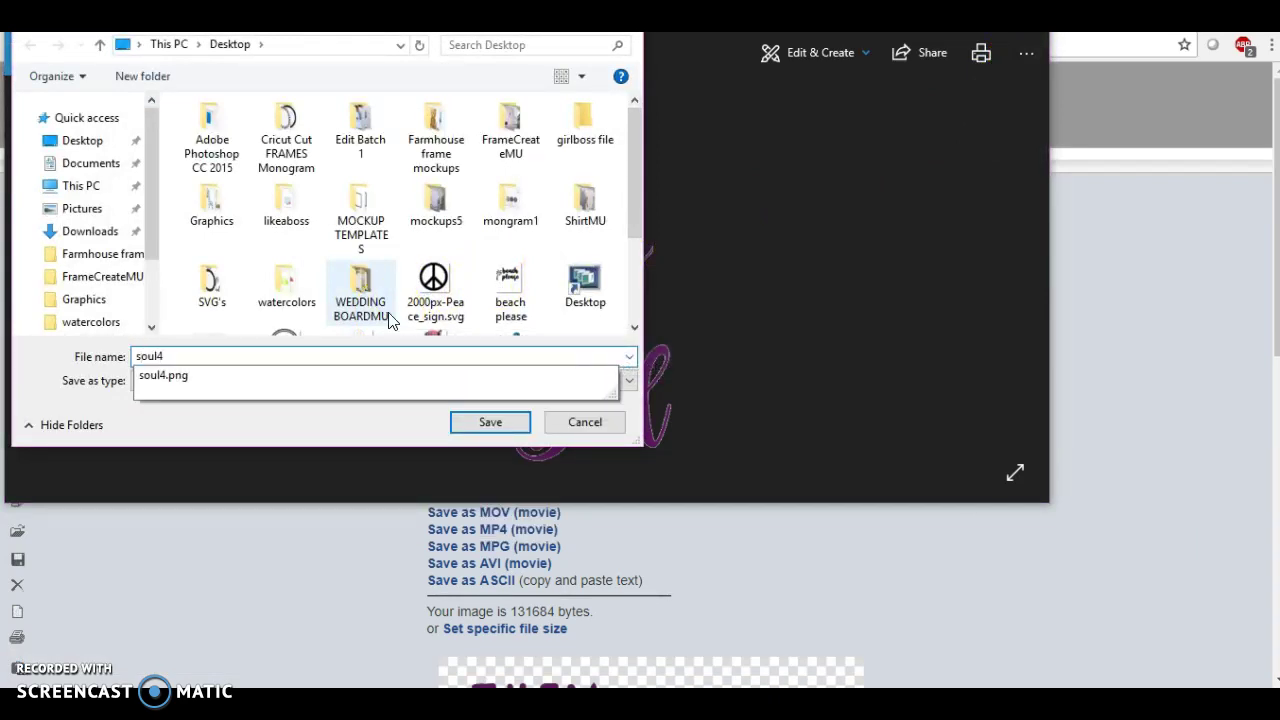
{"action": "type", "text": ".png"}
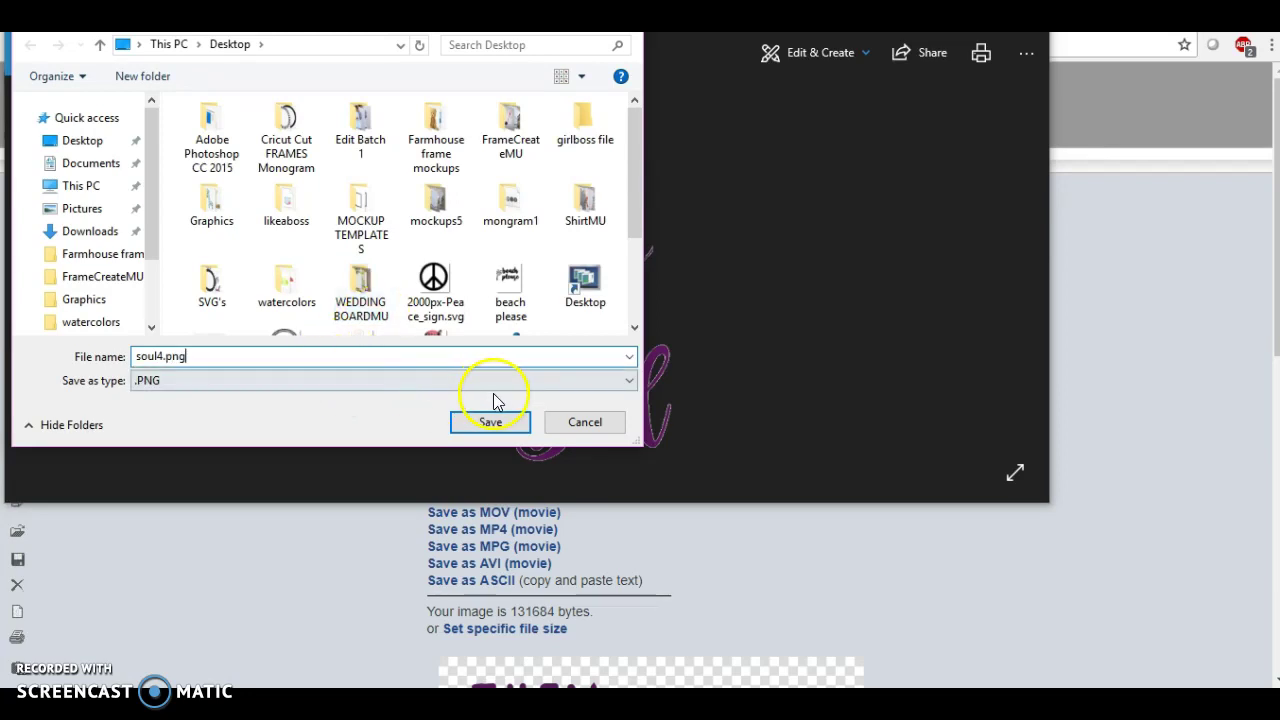
{"action": "left_click", "coordinate": [486, 422]}
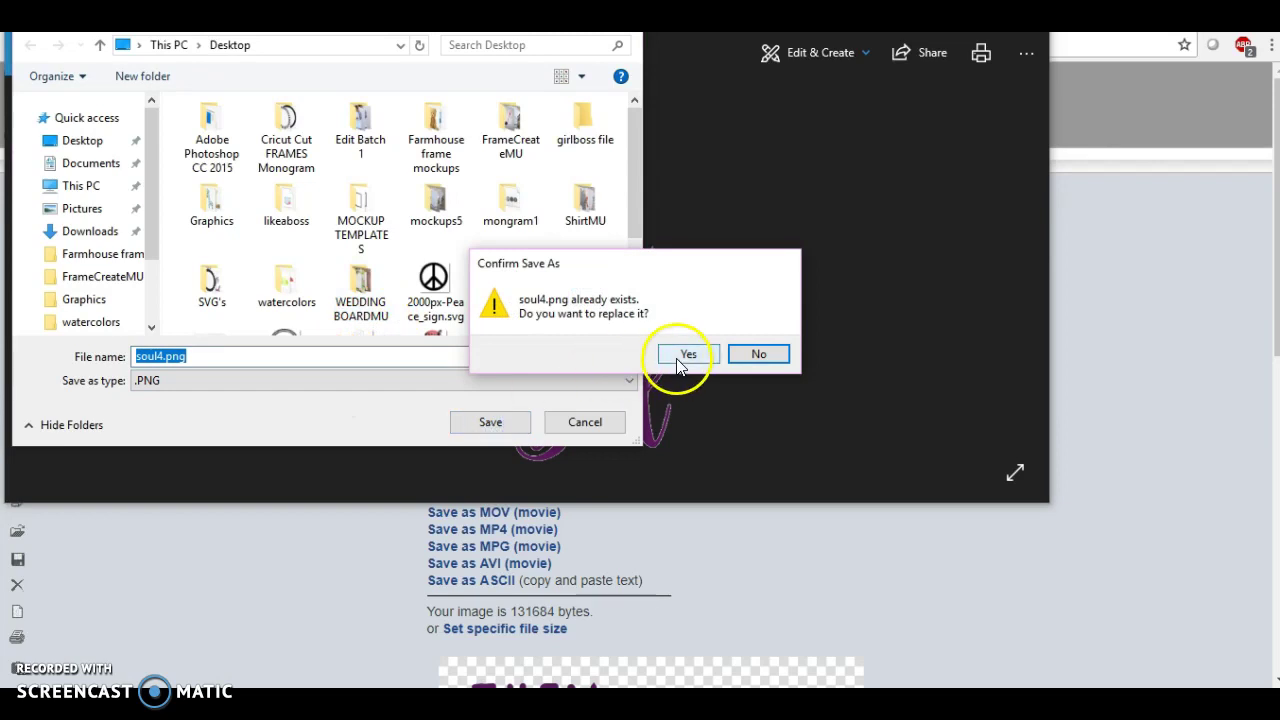
{"action": "left_click", "coordinate": [688, 351]}
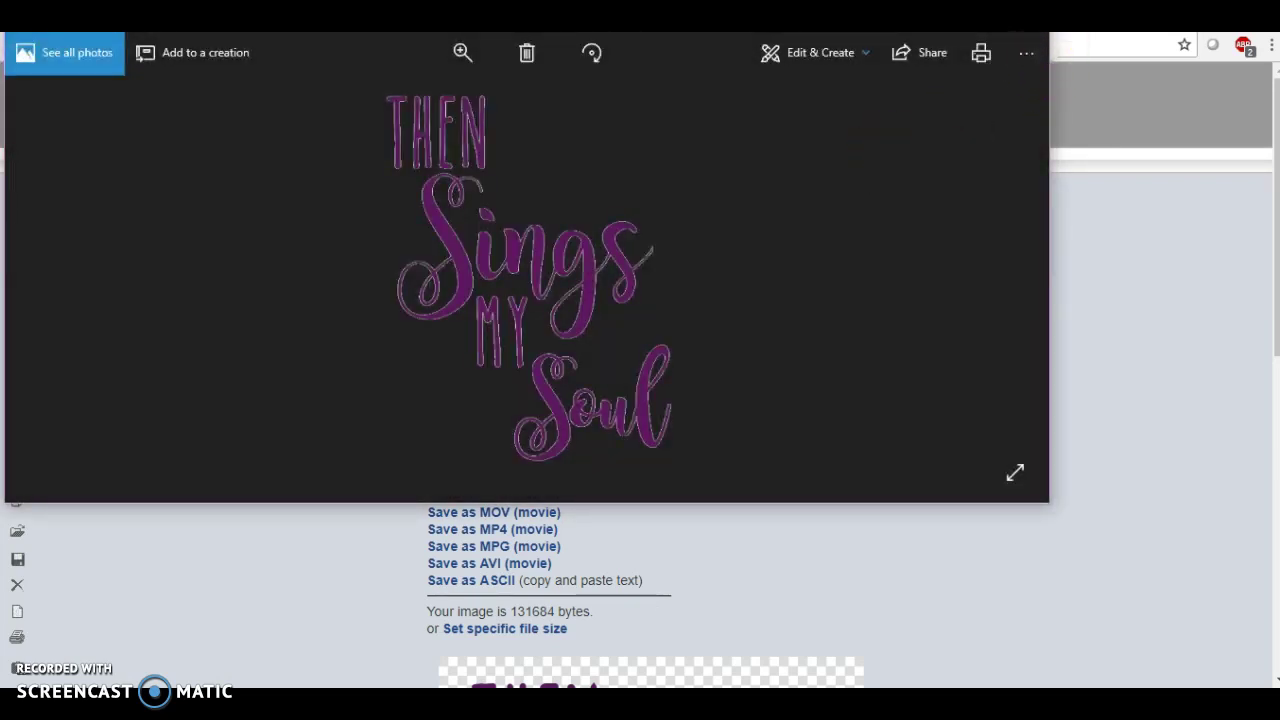
{"action": "key", "text": "alt+F4"}
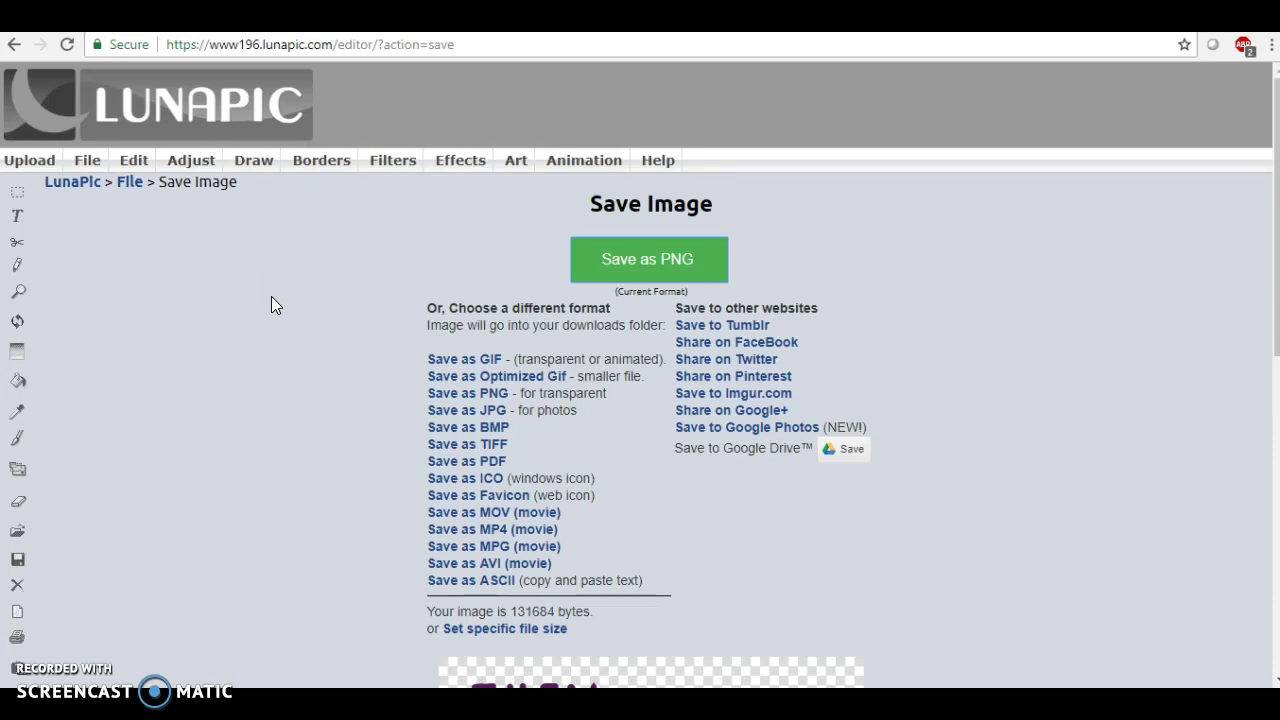
Step: Open Convertio in a new tab and bring up its From Computer file picker
{"action": "left_click", "coordinate": [395, 159]}
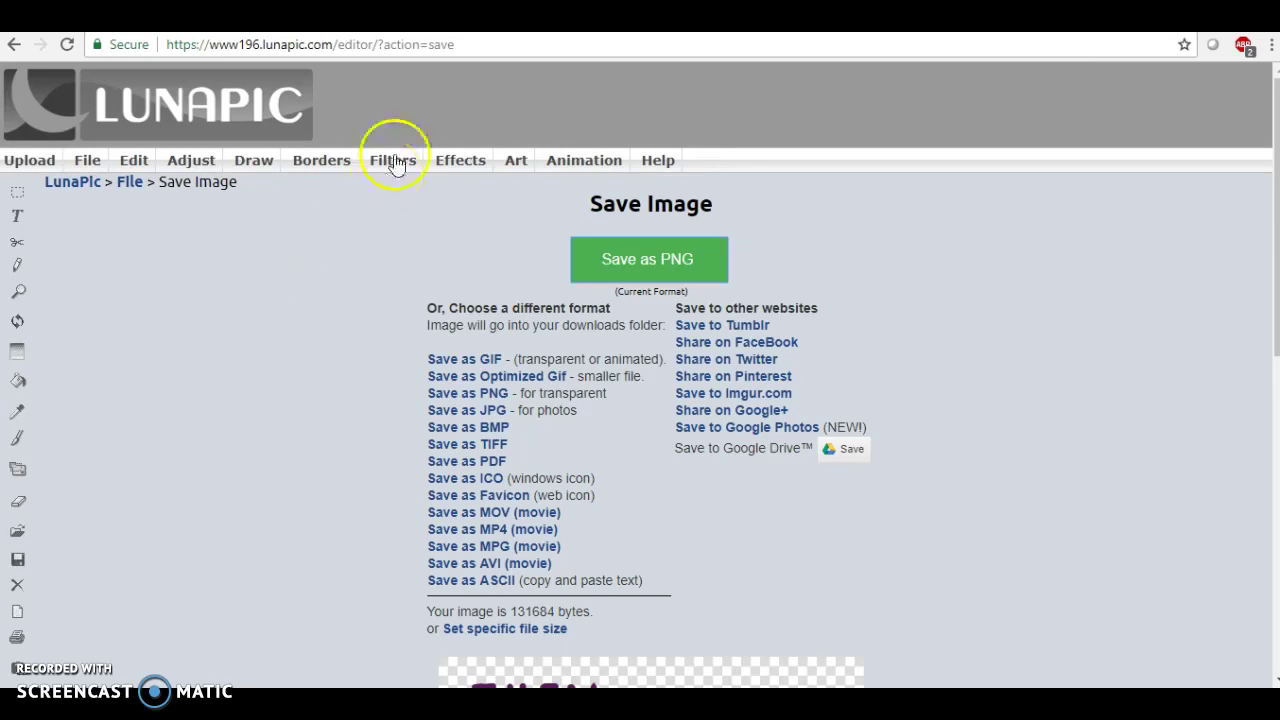
{"action": "key", "text": "ctrl+t"}
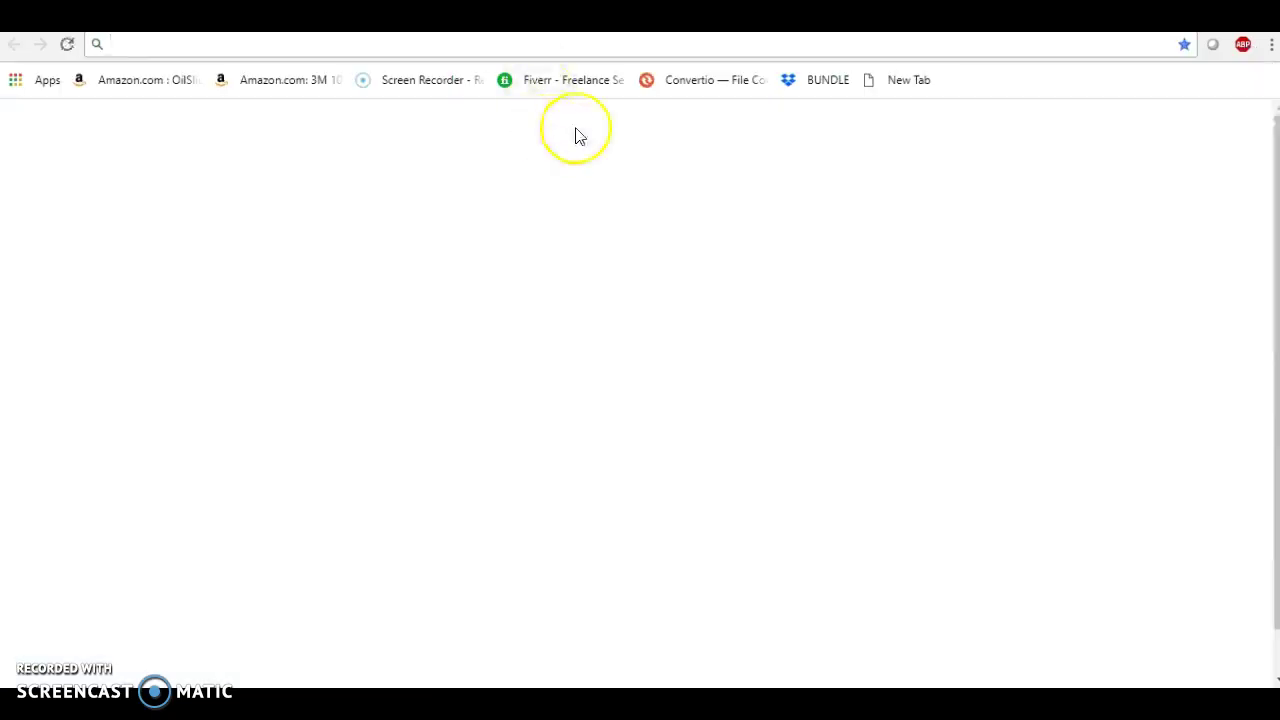
{"action": "left_click", "coordinate": [698, 79]}
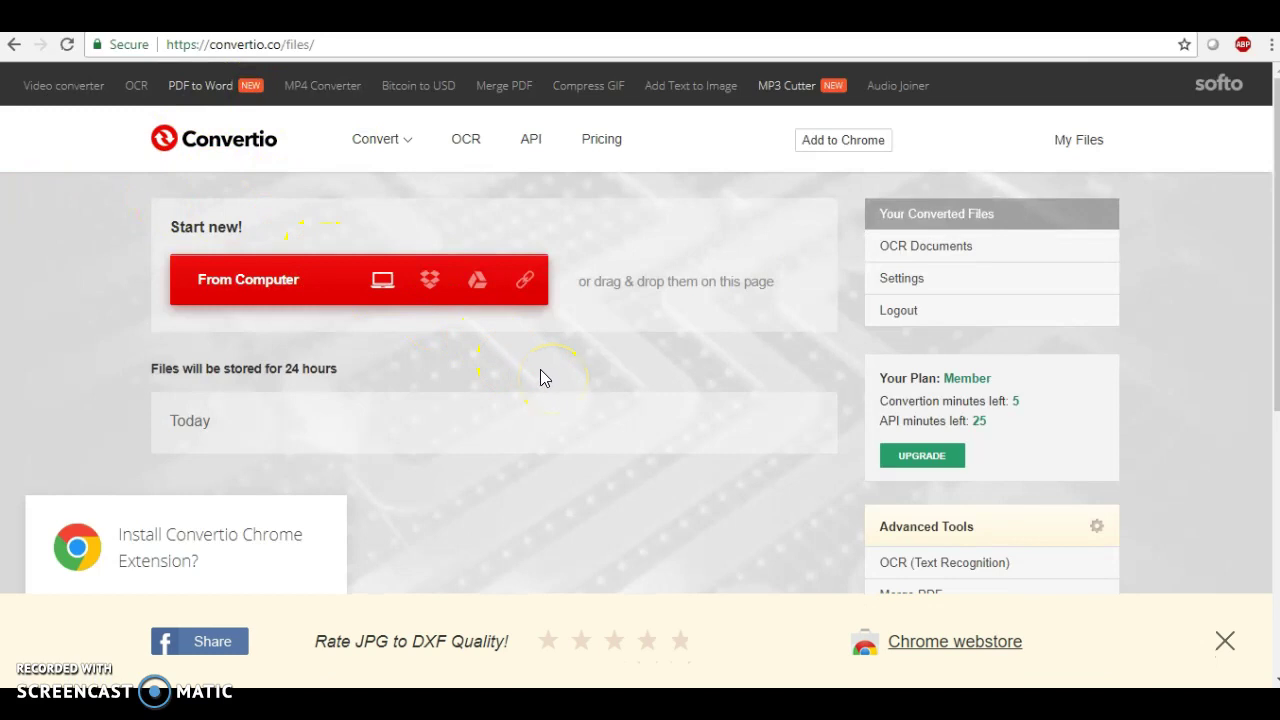
{"action": "left_click", "coordinate": [382, 287]}
{"action": "left_click", "coordinate": [424, 285]}
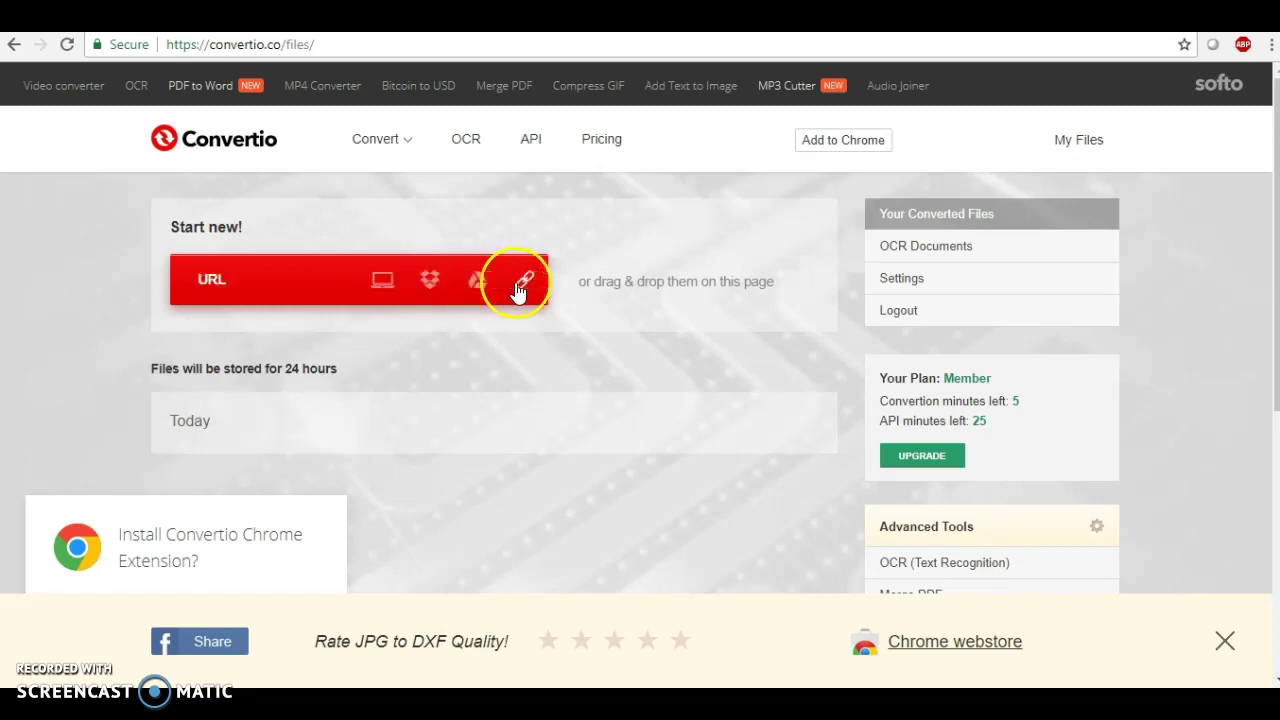
Step: Upload soul3.jpg from the Desktop to Convertio
{"action": "left_click", "coordinate": [381, 281]}
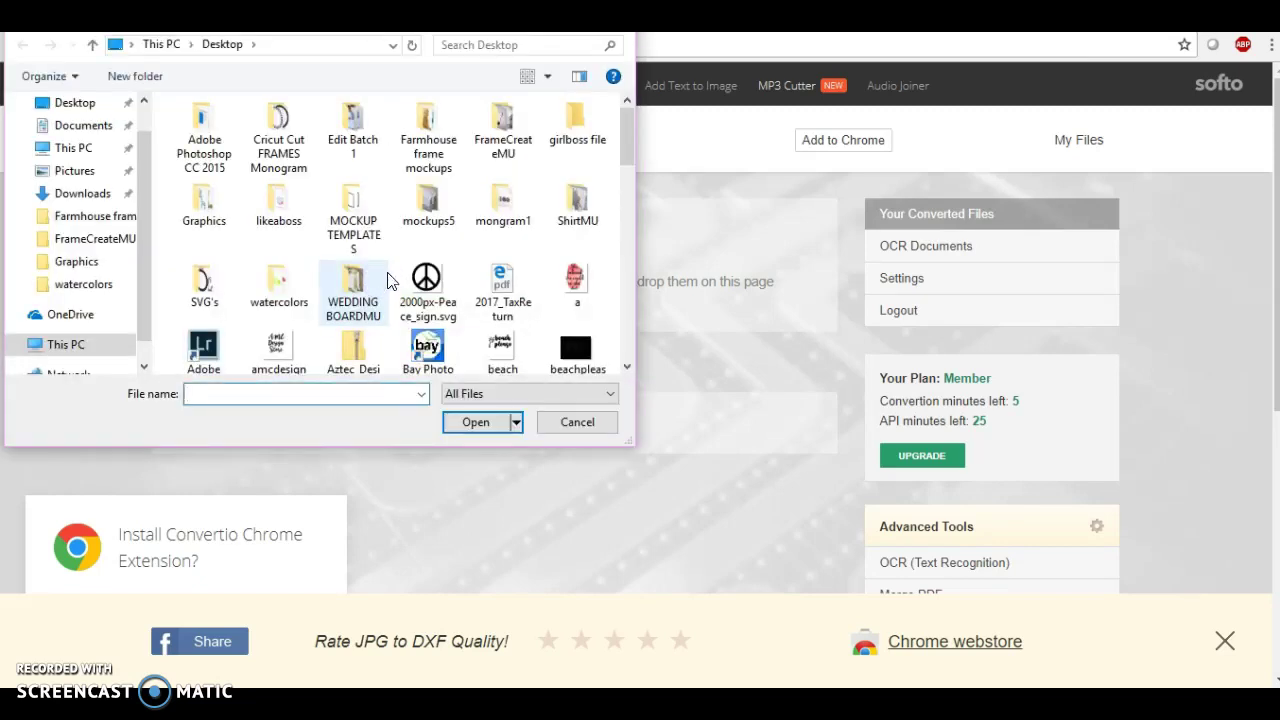
{"action": "scroll", "coordinate": [386, 172], "scroll_direction": "down", "scroll_amount": 5}
{"action": "scroll", "coordinate": [386, 172], "scroll_direction": "down", "scroll_amount": 5}
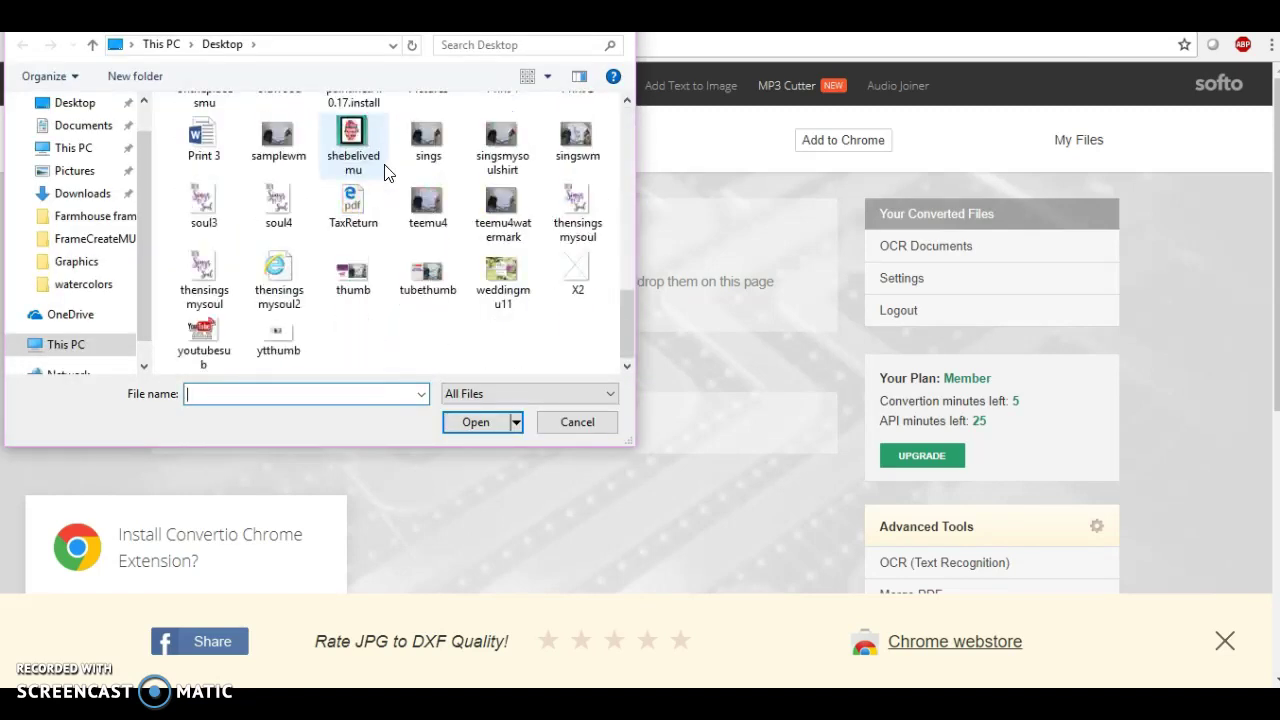
{"action": "left_click", "coordinate": [210, 200]}
{"action": "double_click", "coordinate": [214, 200]}
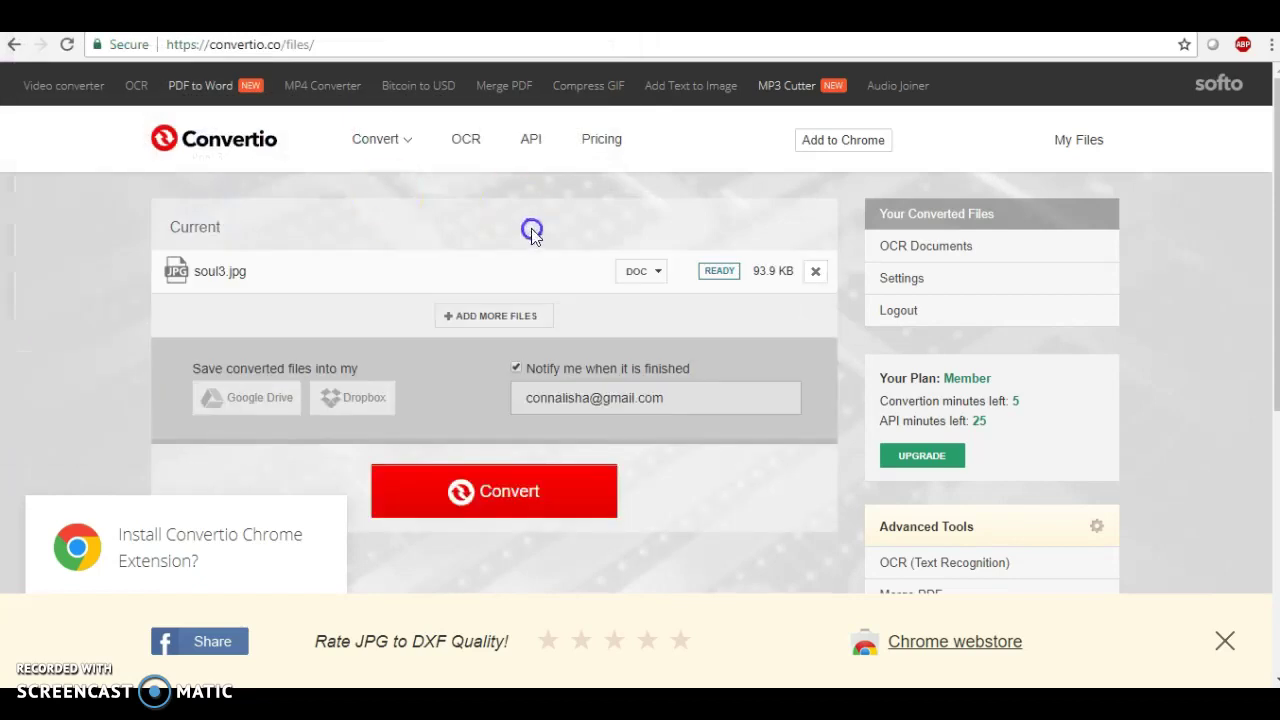
Step: Convert it to an 8.13 KB SVG and download the result as a zip archive
{"action": "left_click", "coordinate": [666, 273]}
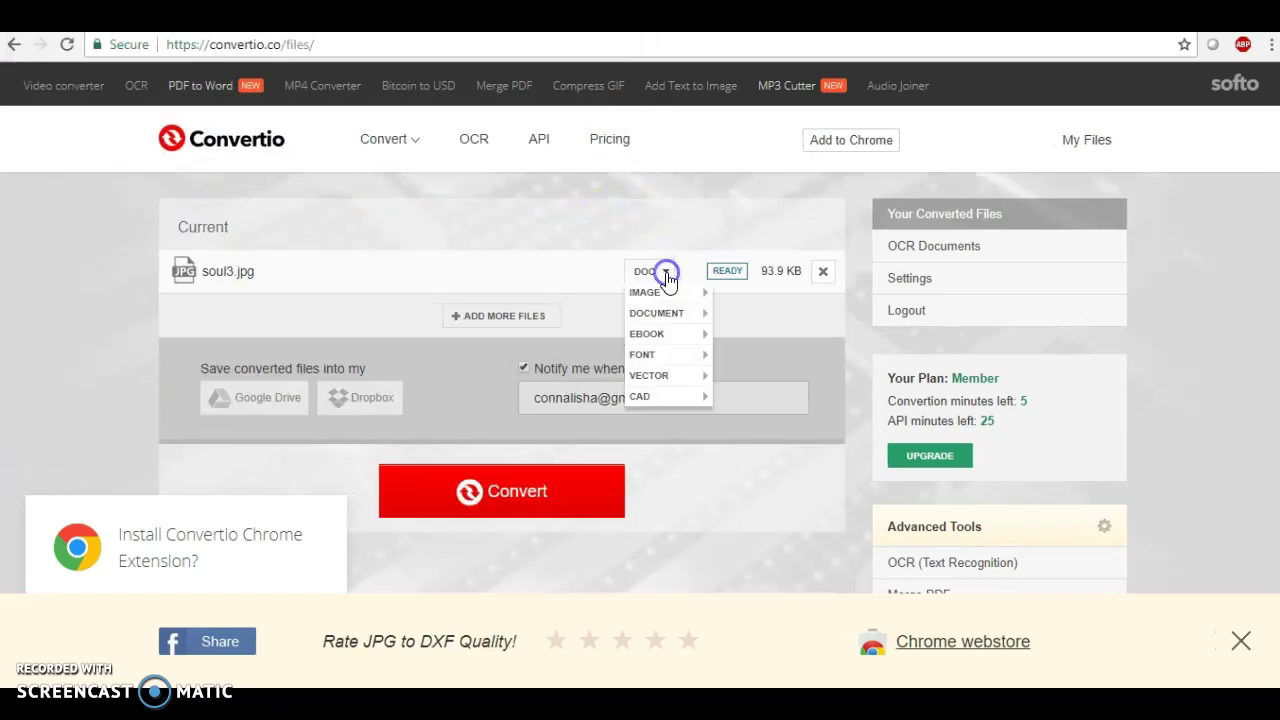
{"action": "mouse_move", "coordinate": [668, 294]}
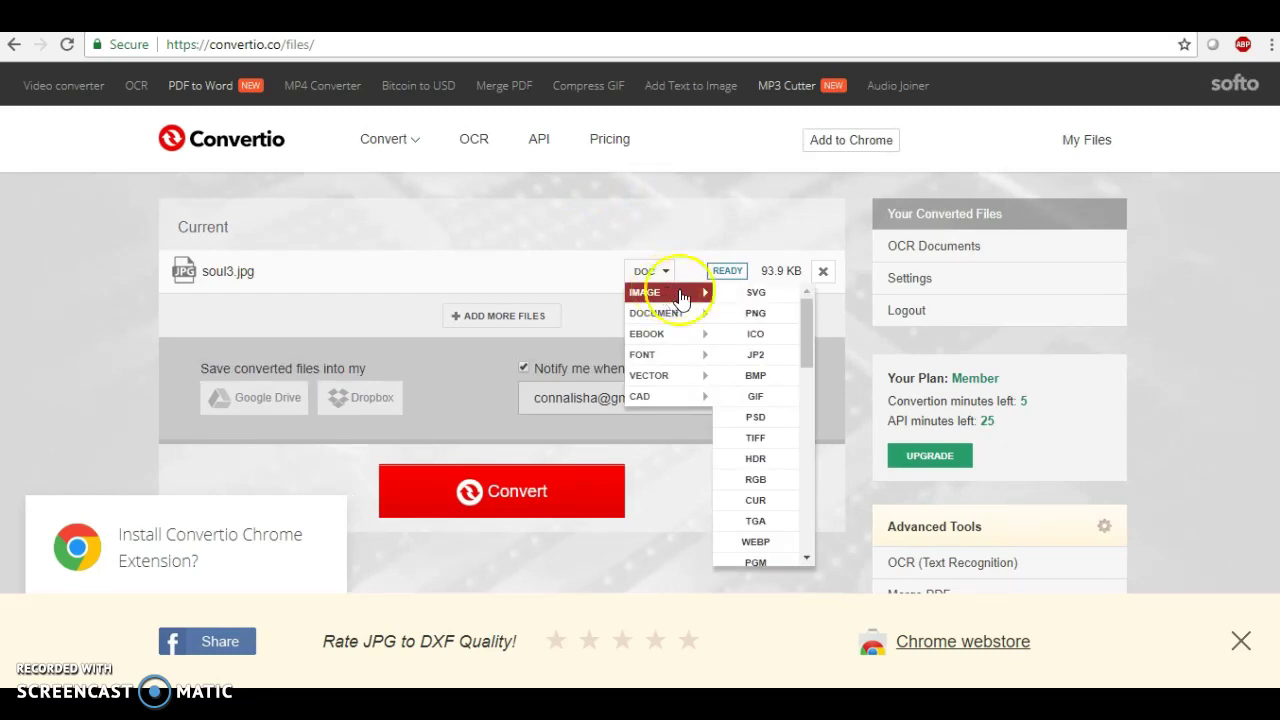
{"action": "left_click", "coordinate": [757, 294]}
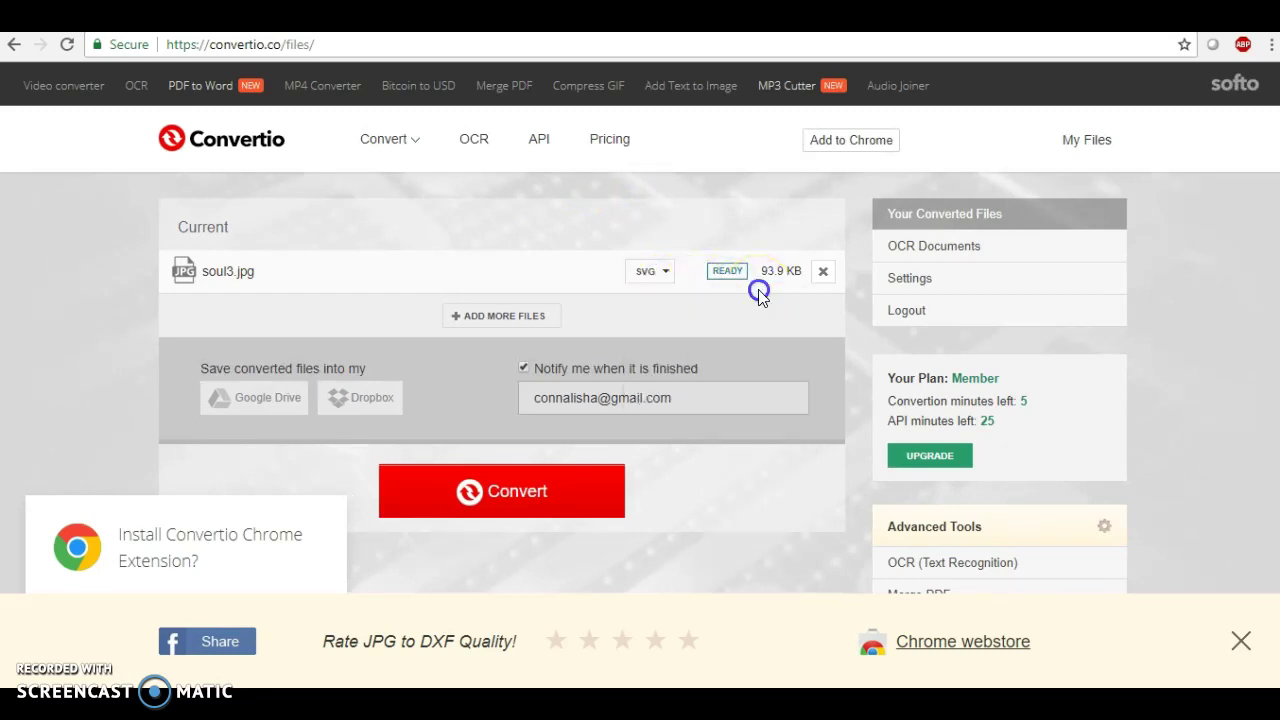
{"action": "left_click", "coordinate": [508, 505]}
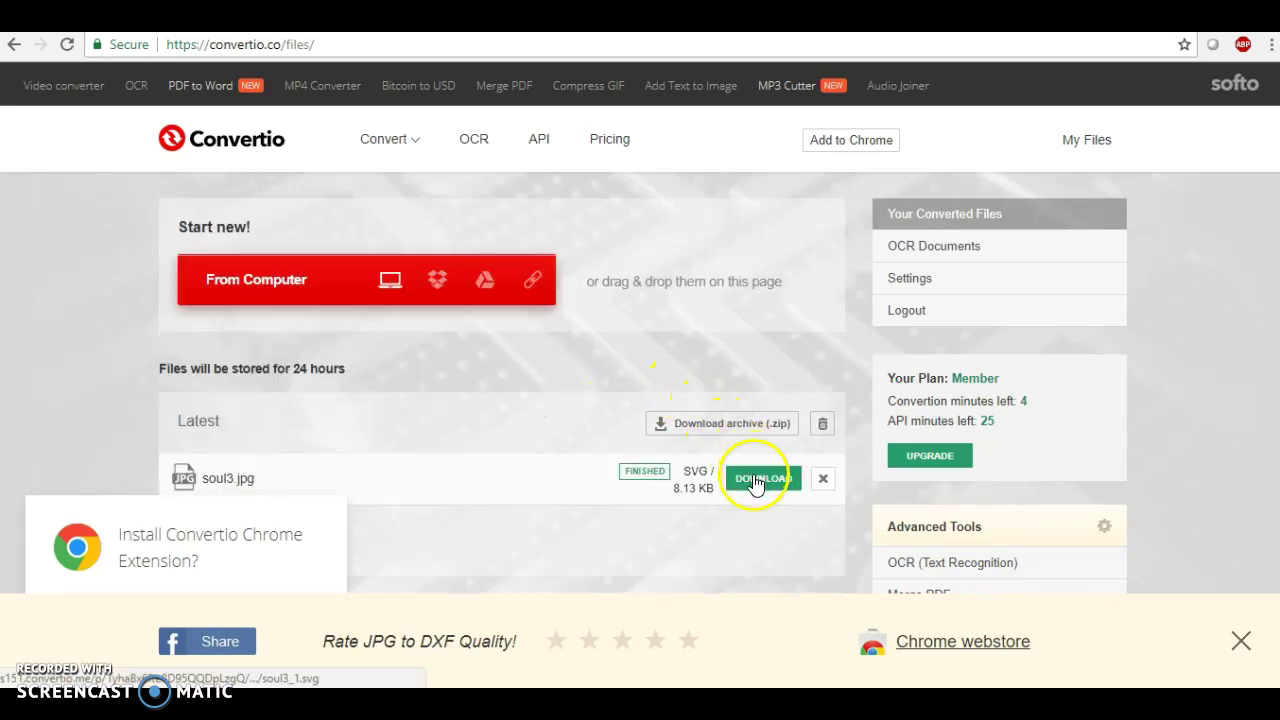
{"action": "left_click", "coordinate": [716, 426]}
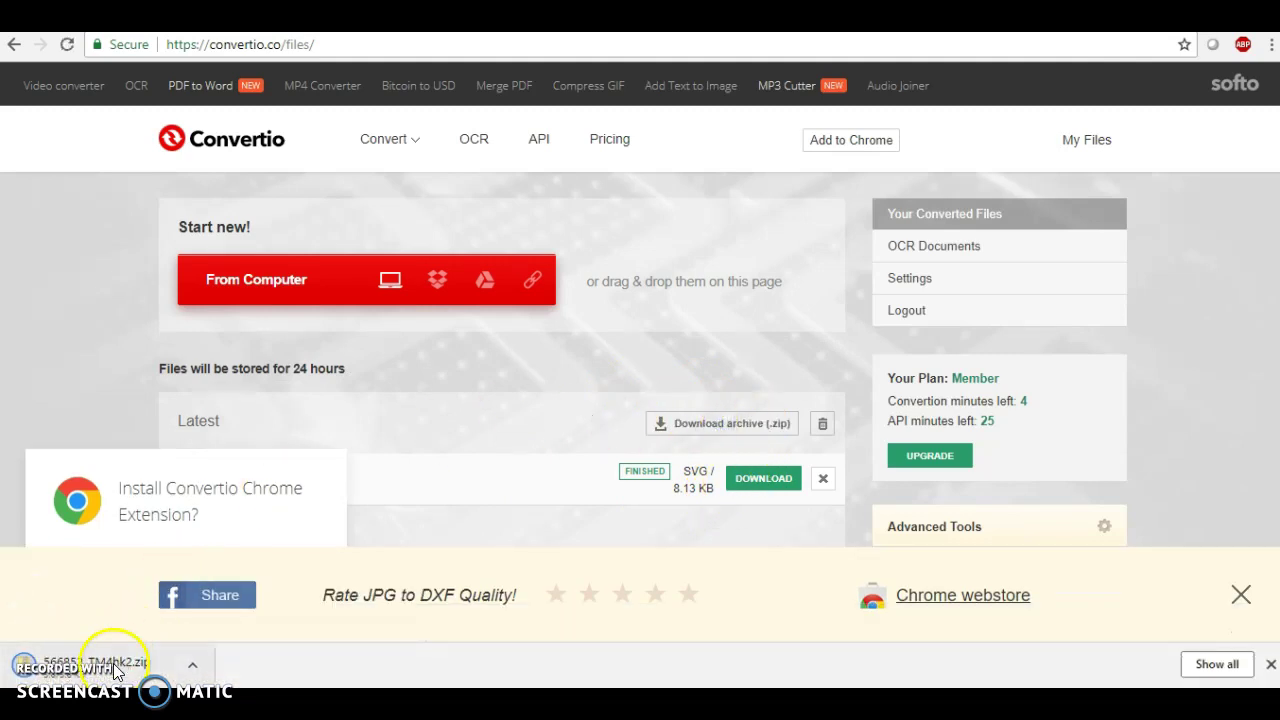
Step: Open the downloaded zip and preview the soul3 SVG's black lettering in Internet Explorer, then close the preview
{"action": "left_click", "coordinate": [115, 671]}
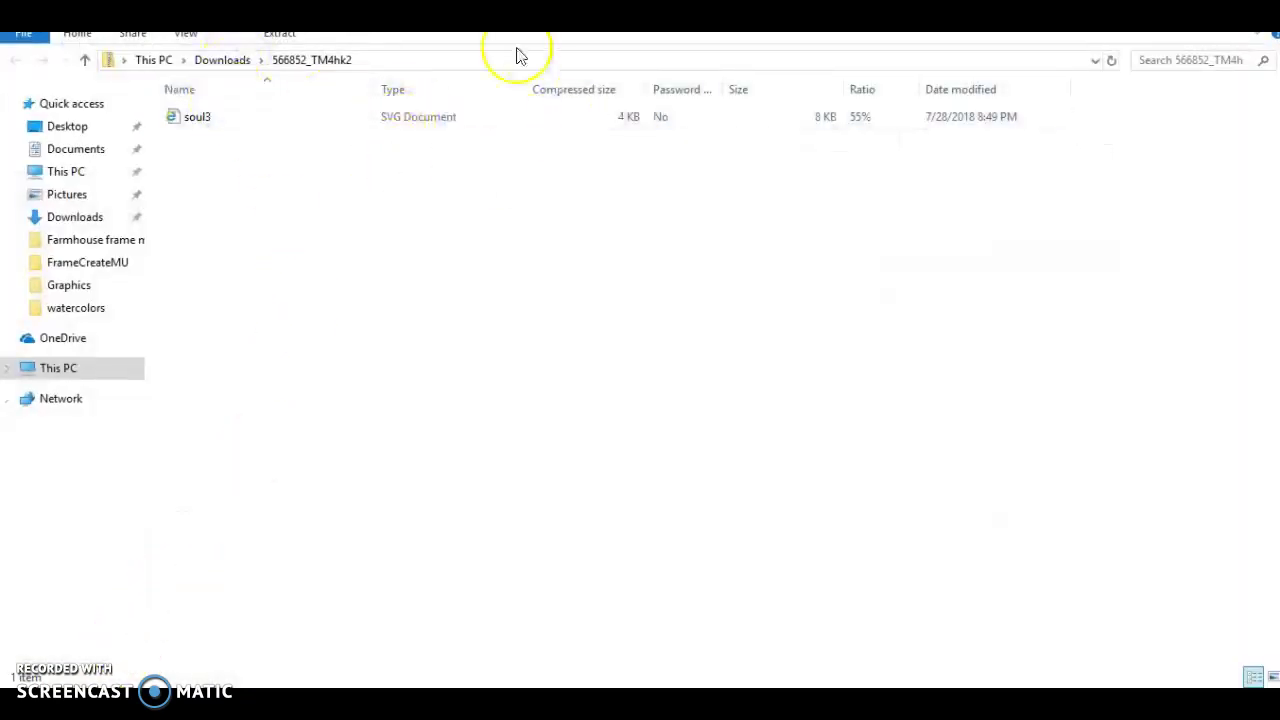
{"action": "left_click", "coordinate": [417, 118]}
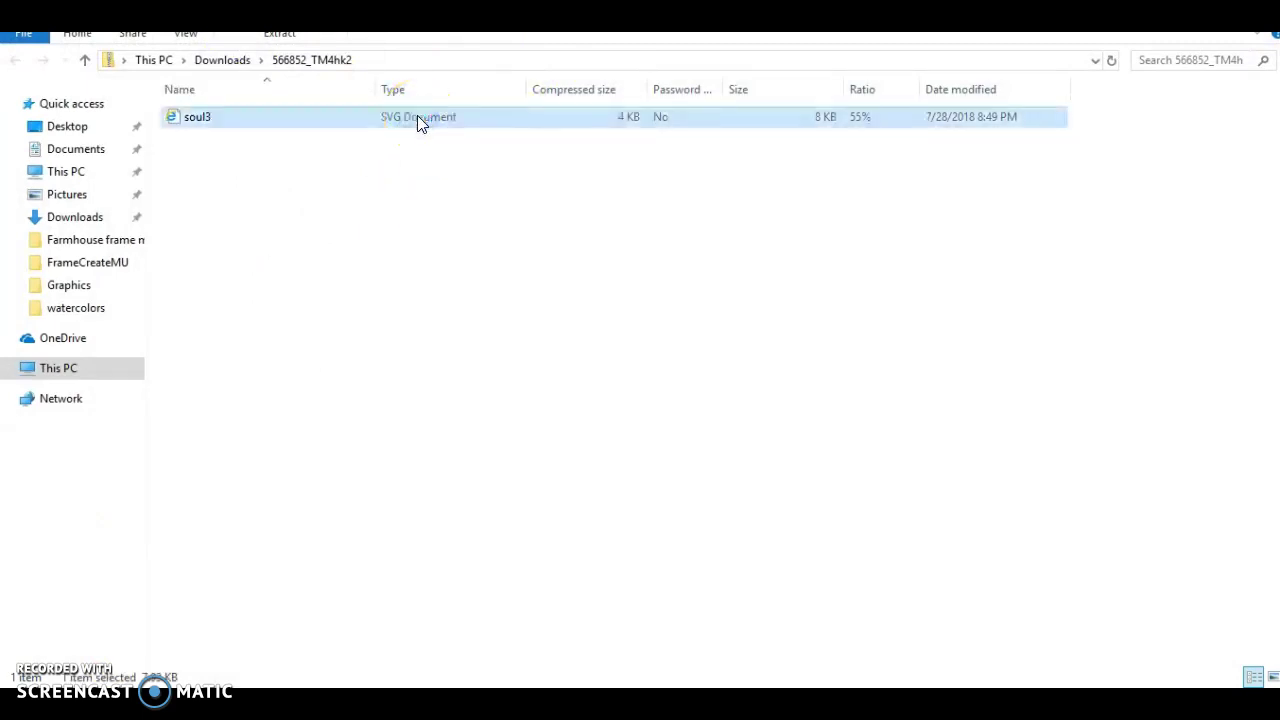
{"action": "left_click", "coordinate": [285, 121]}
{"action": "double_click", "coordinate": [228, 119]}
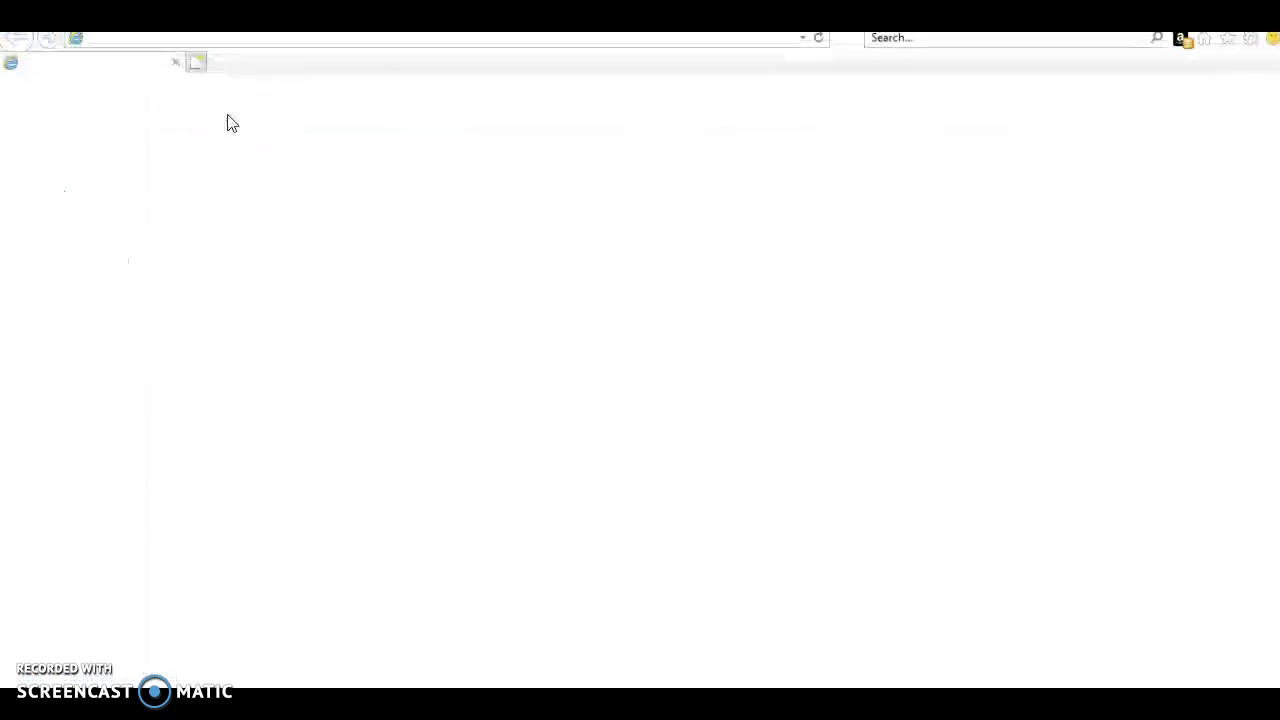
{"action": "scroll", "coordinate": [529, 229], "scroll_direction": "down", "scroll_amount": 1}
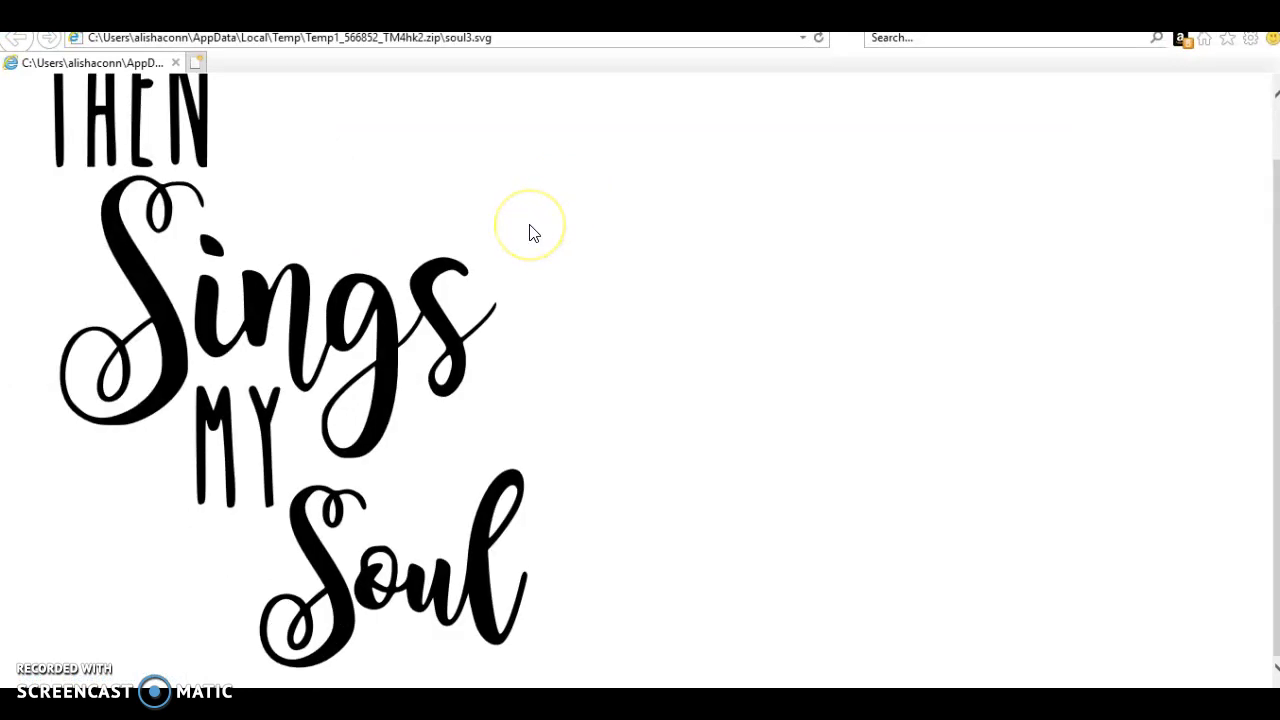
{"action": "scroll", "coordinate": [529, 231], "scroll_direction": "up", "scroll_amount": 1}
{"action": "scroll", "coordinate": [529, 231], "scroll_direction": "down", "scroll_amount": 1}
{"action": "scroll", "coordinate": [529, 231], "scroll_direction": "up", "scroll_amount": 1}
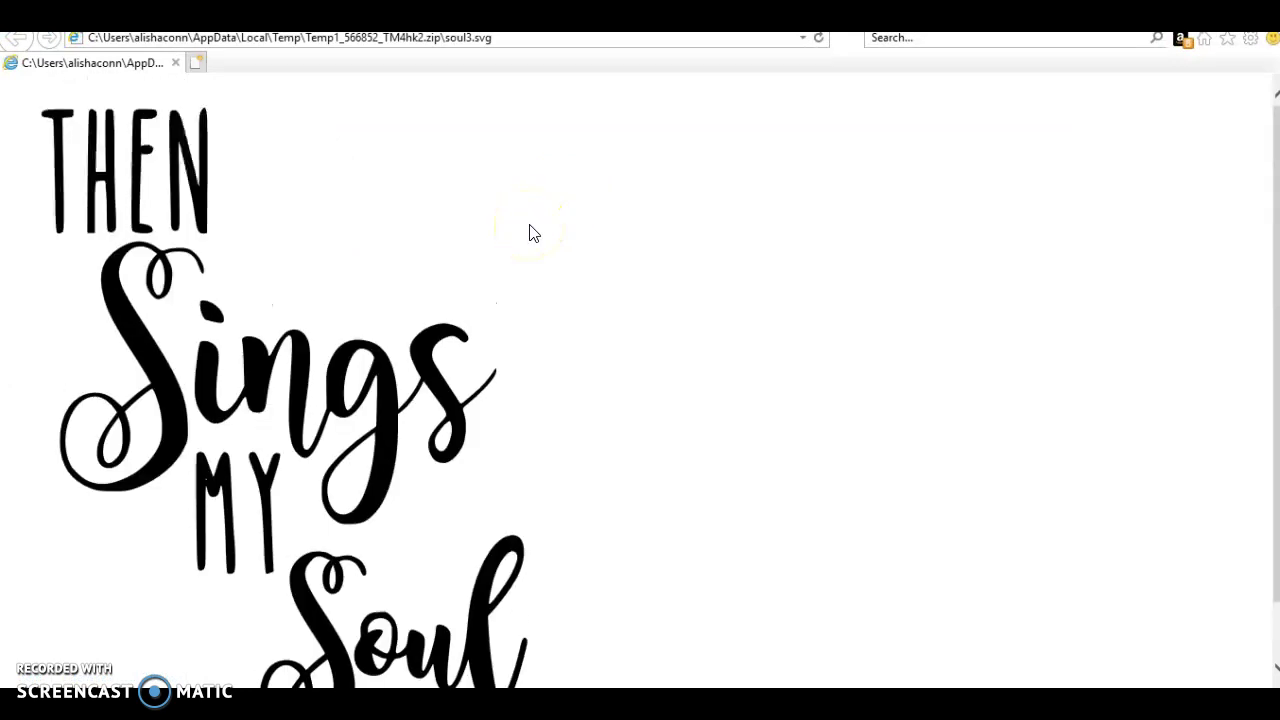
{"action": "key", "text": "alt+F4"}
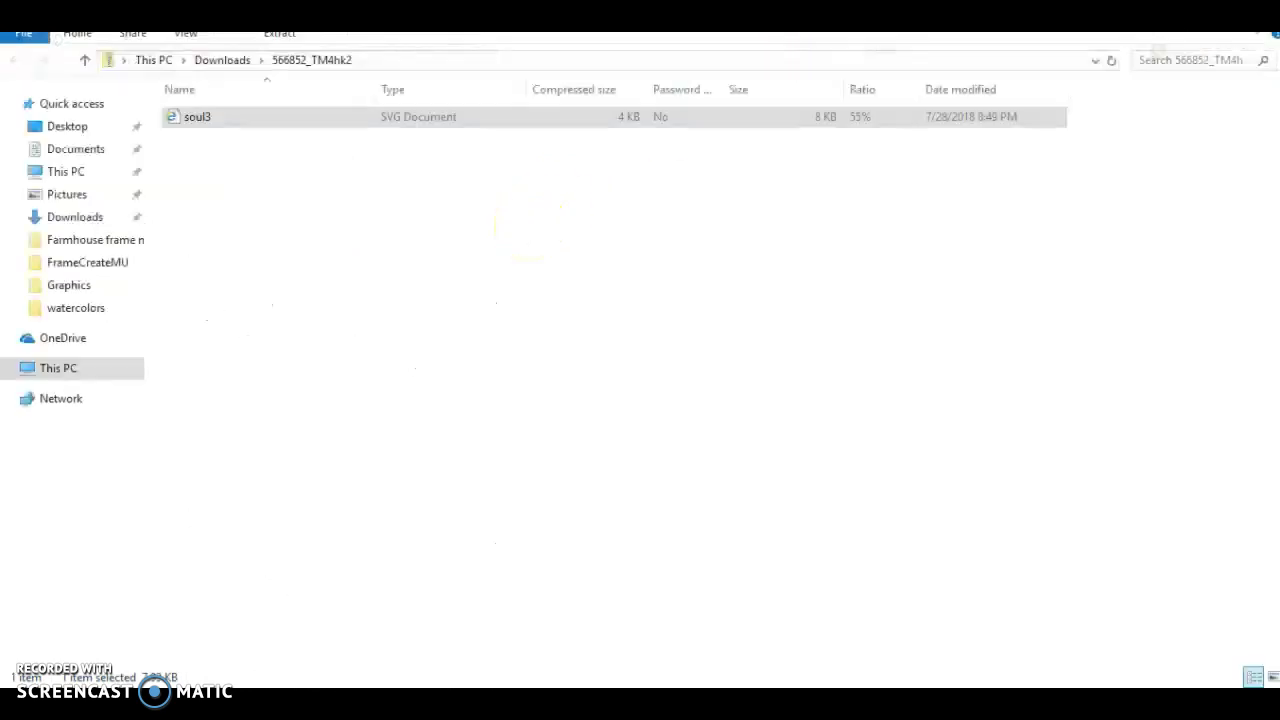